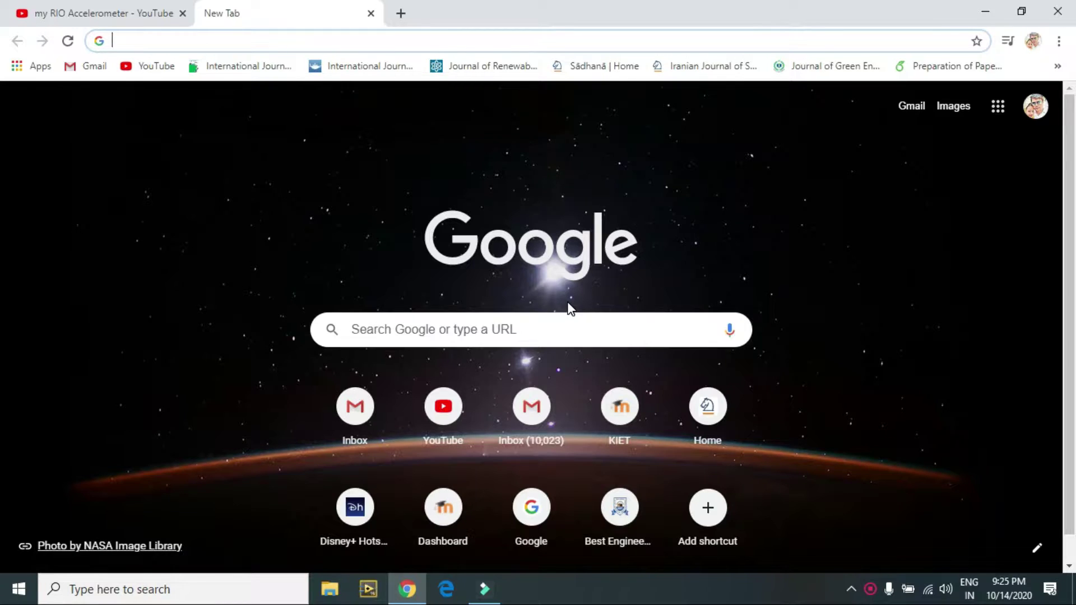
Find the LabVIEW NXG download page, keep version 5.0, and request the download.
left_click(537, 329)
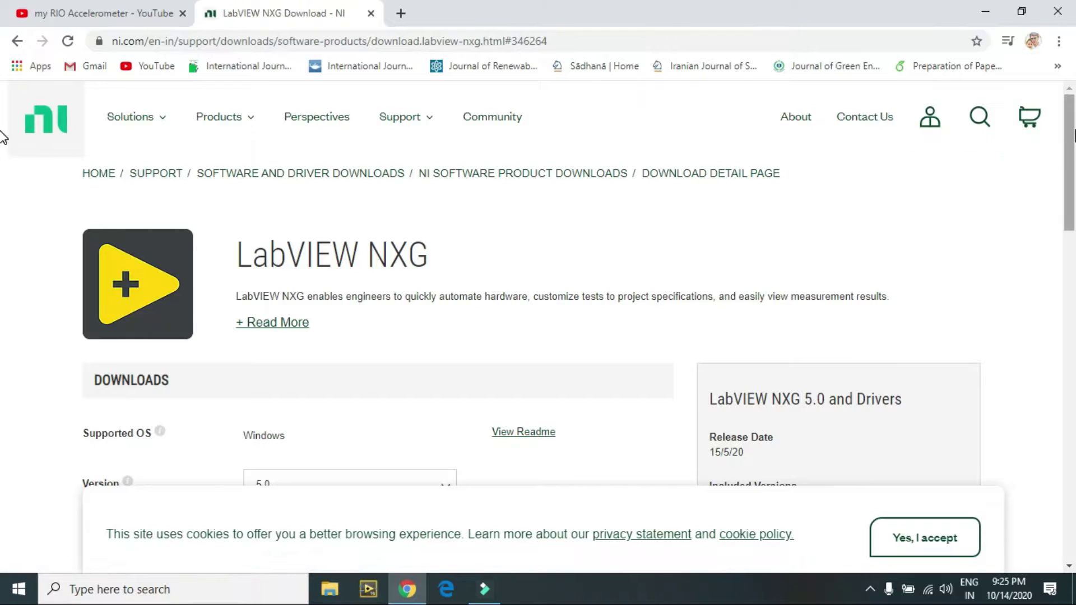
scroll(2, 135, "down", 3)
scroll(3, 168, "down", 3)
scroll(3, 211, "down", 2)
scroll(2, 227, "down", 2)
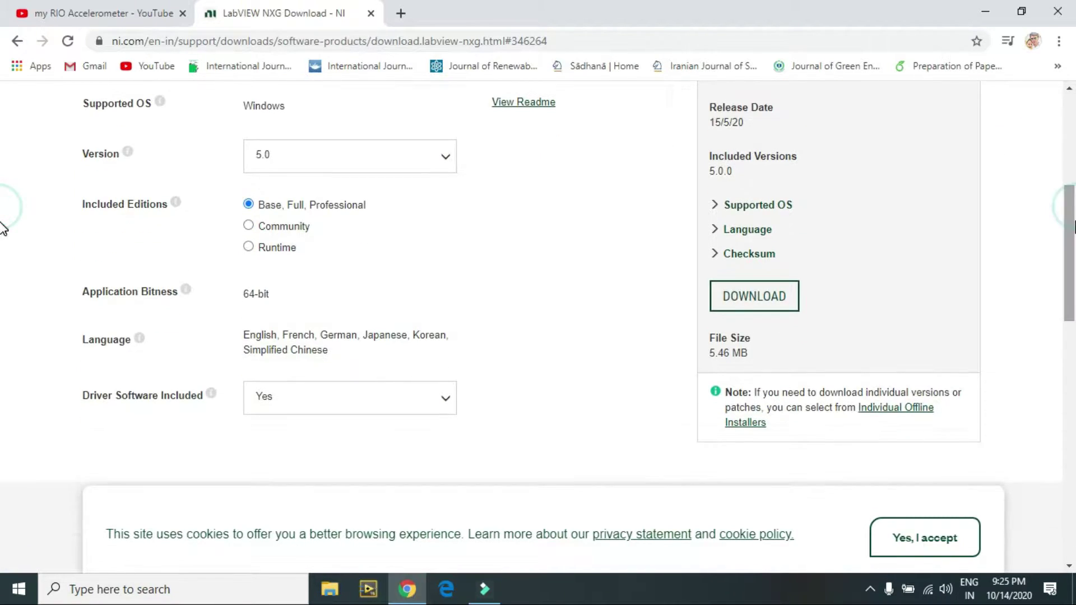
left_click(390, 156)
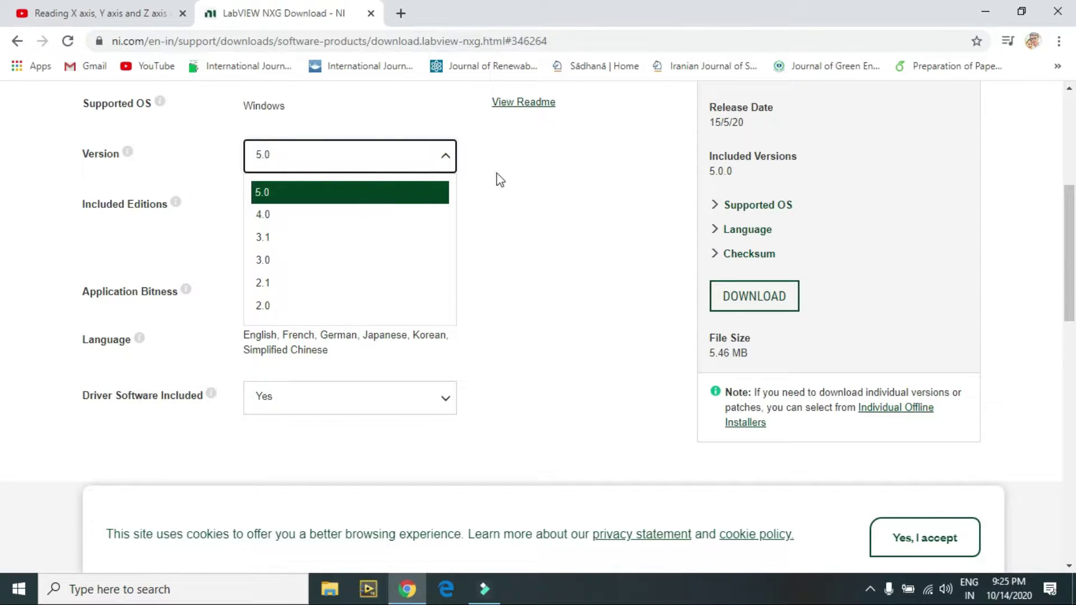
left_click(531, 177)
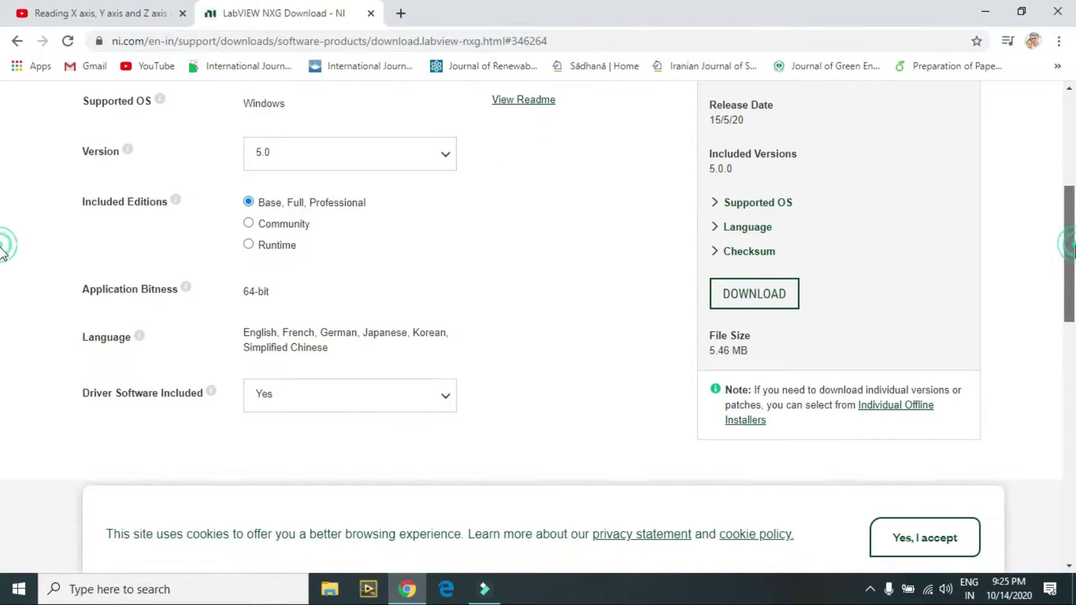
scroll(2, 256, "down", 1)
scroll(2, 263, "down", 1)
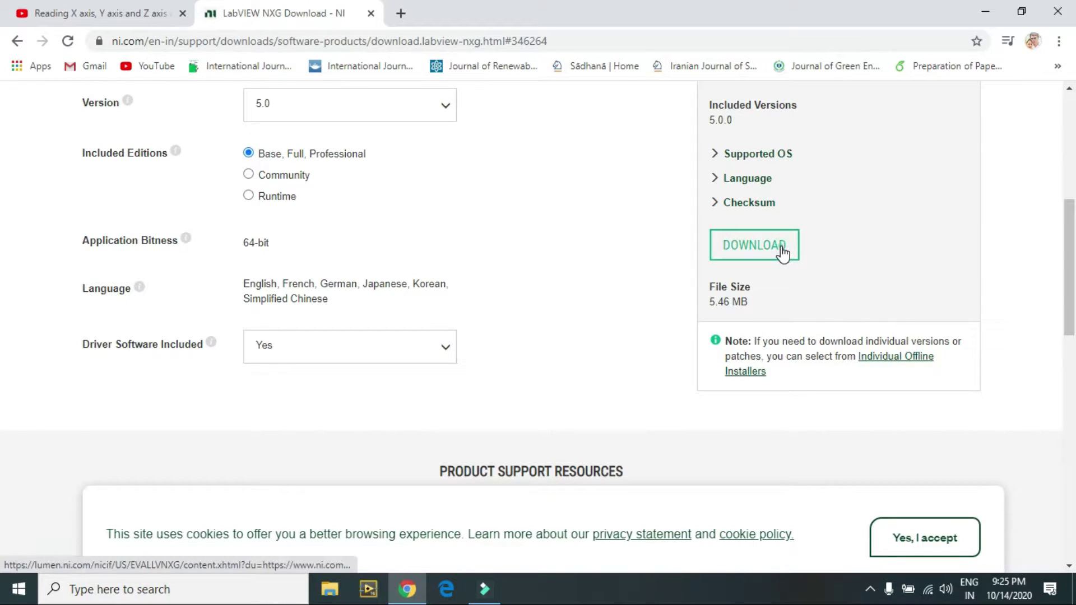
left_click(782, 251)
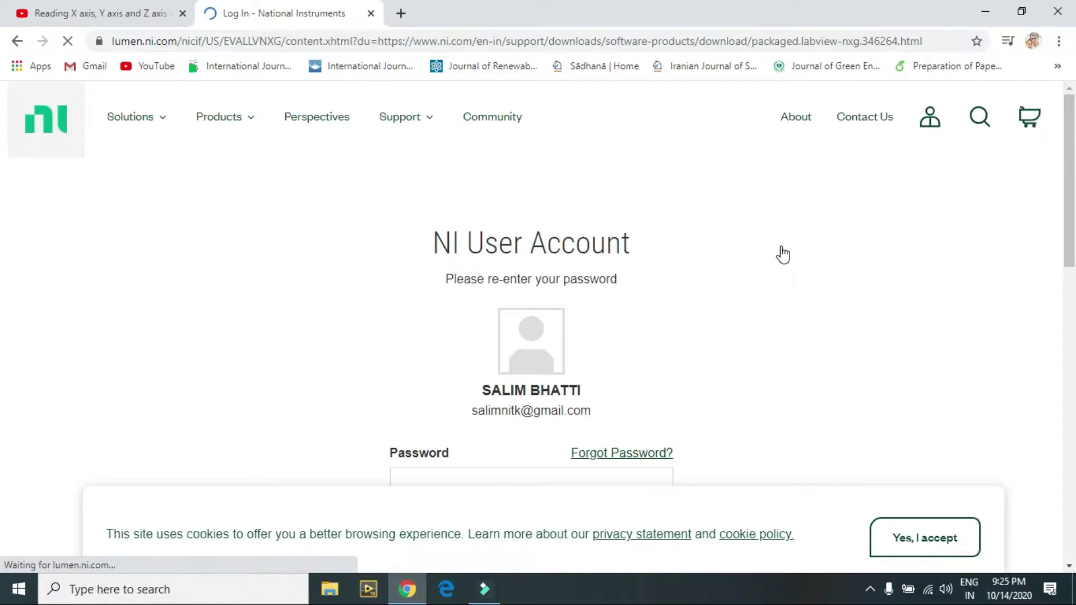
scroll(875, 273, "down", 2)
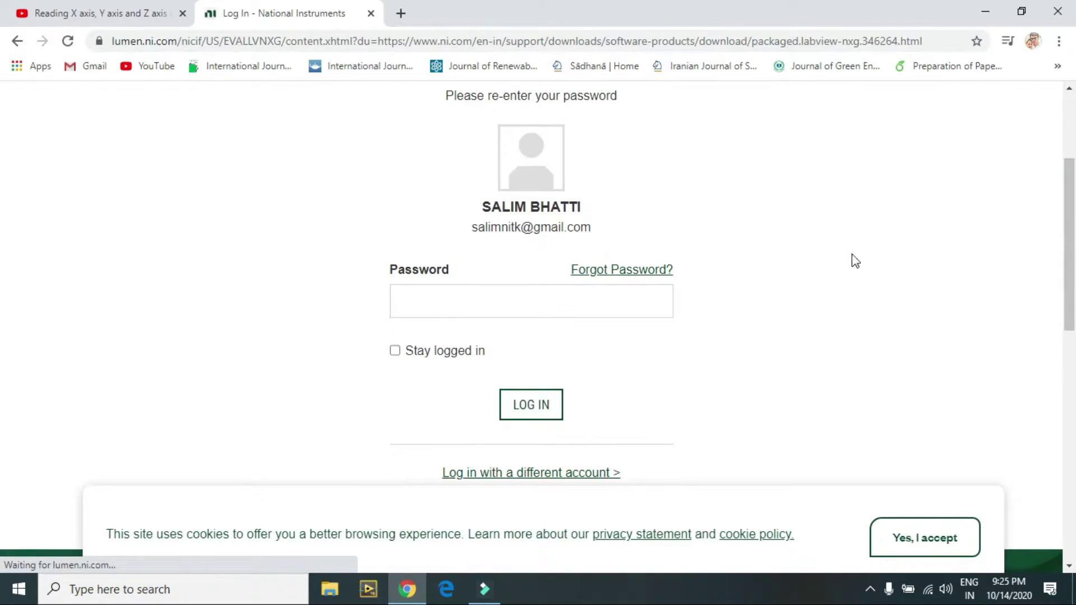
Sign in to the NI account, re-entering the password when prompted.
left_click(554, 297)
type("••")
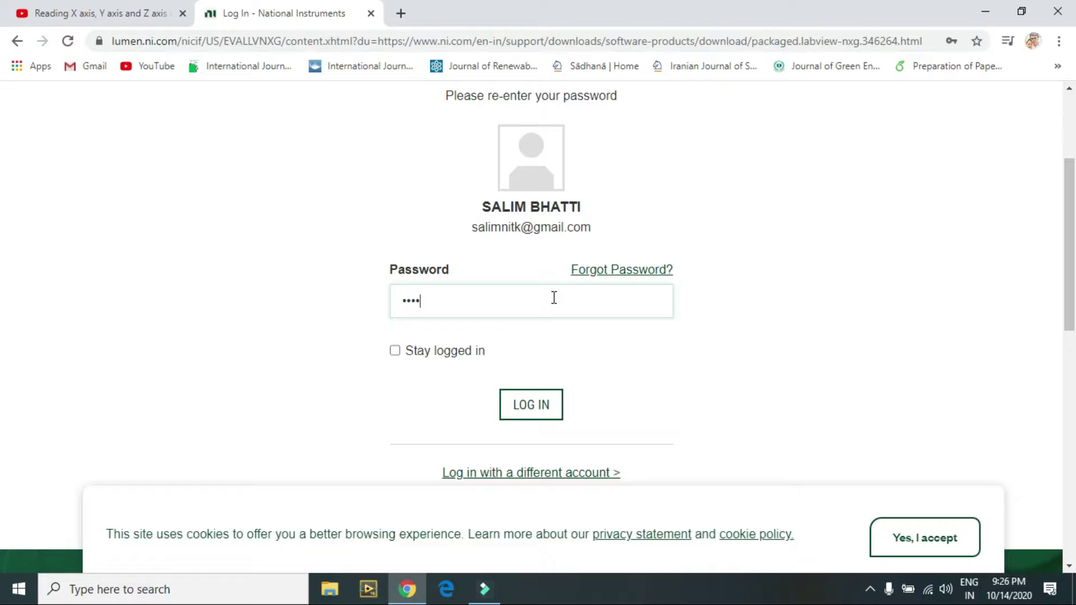
key("Return")
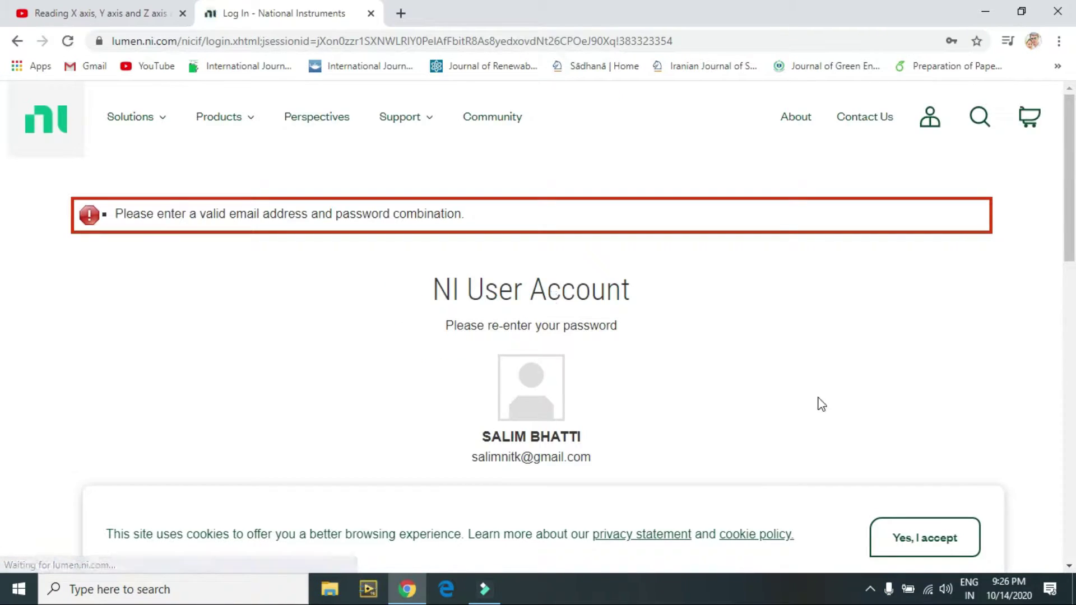
scroll(9, 286, "down", 5)
scroll(8, 270, "up", 2)
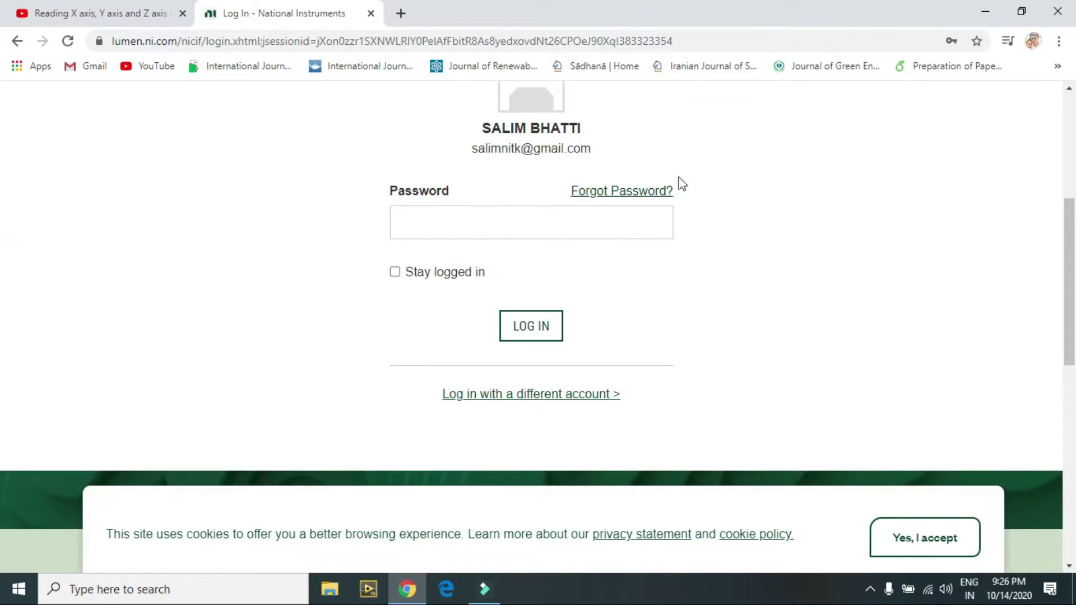
left_click(568, 227)
type("••")
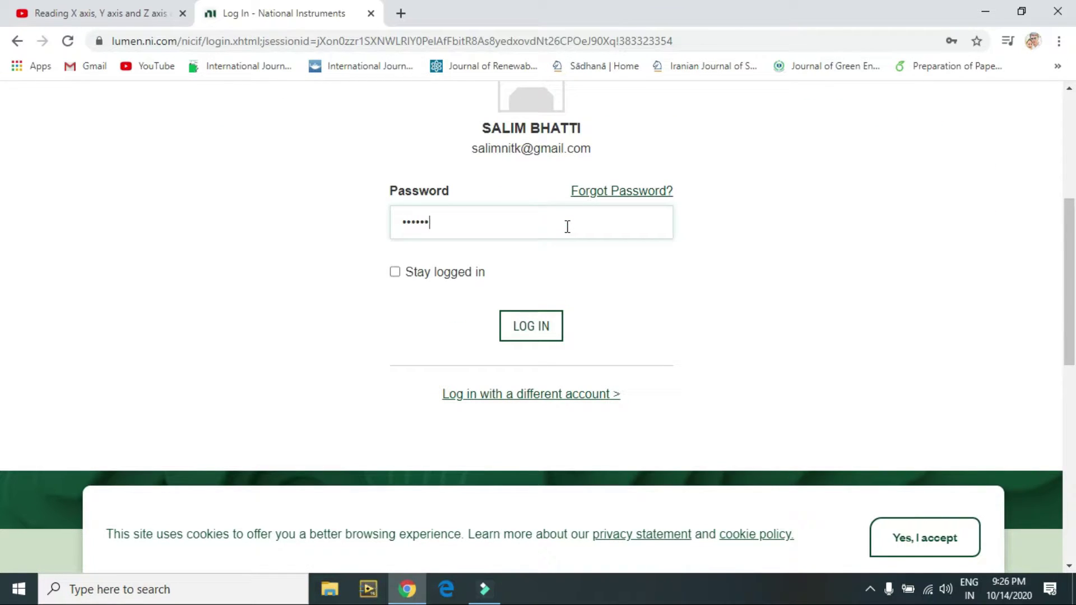
left_click(539, 328)
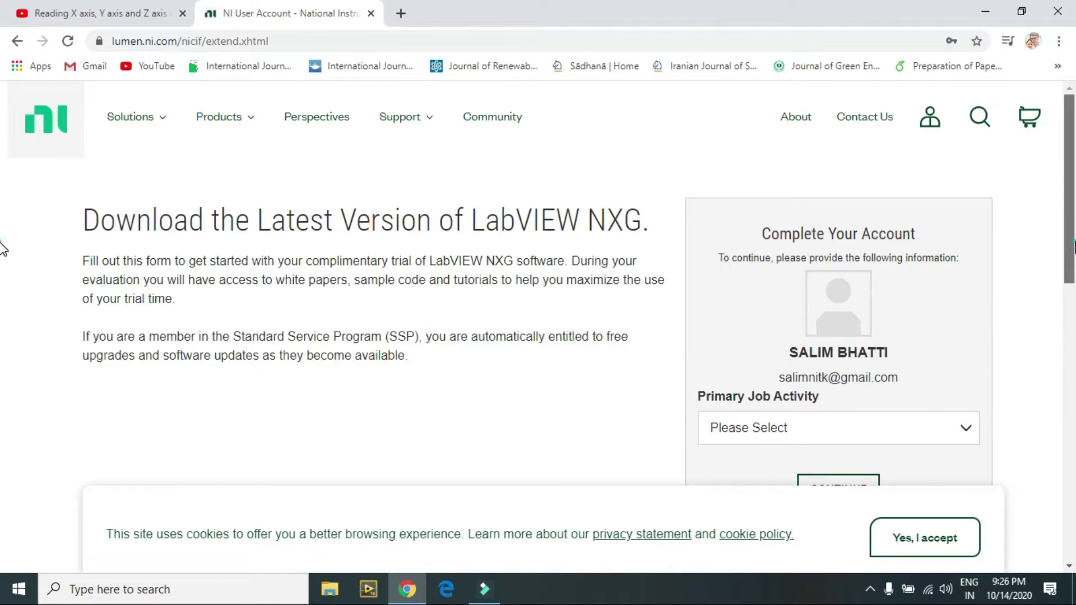
scroll(2, 250, "down", 3)
Set Primary Job Activity to Teaching and continue to the LabVIEW NXG 5.0 download page.
left_click(925, 205)
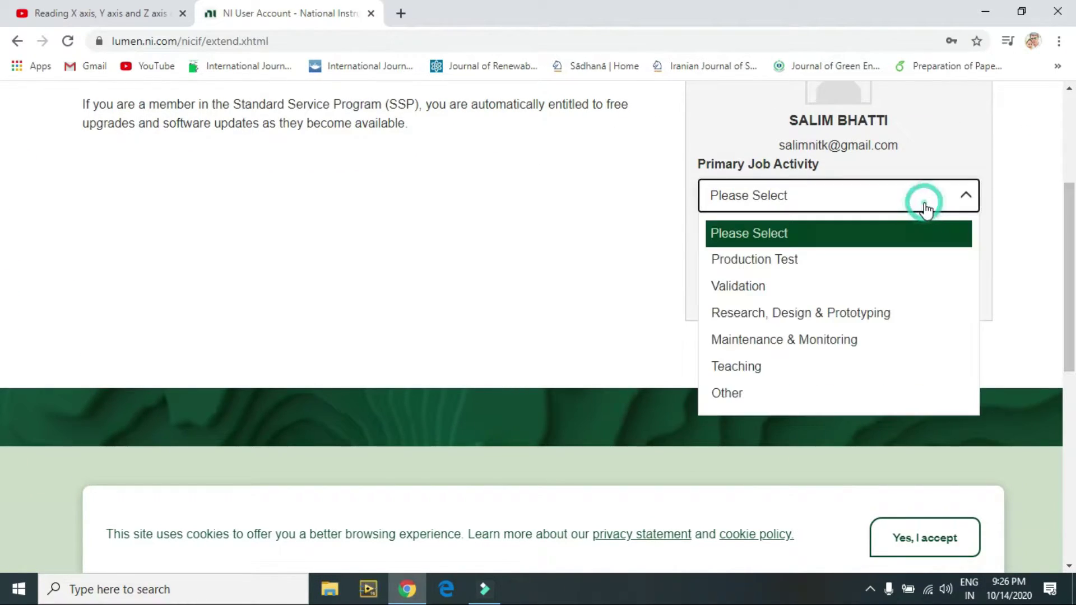
left_click(847, 370)
left_click(862, 259)
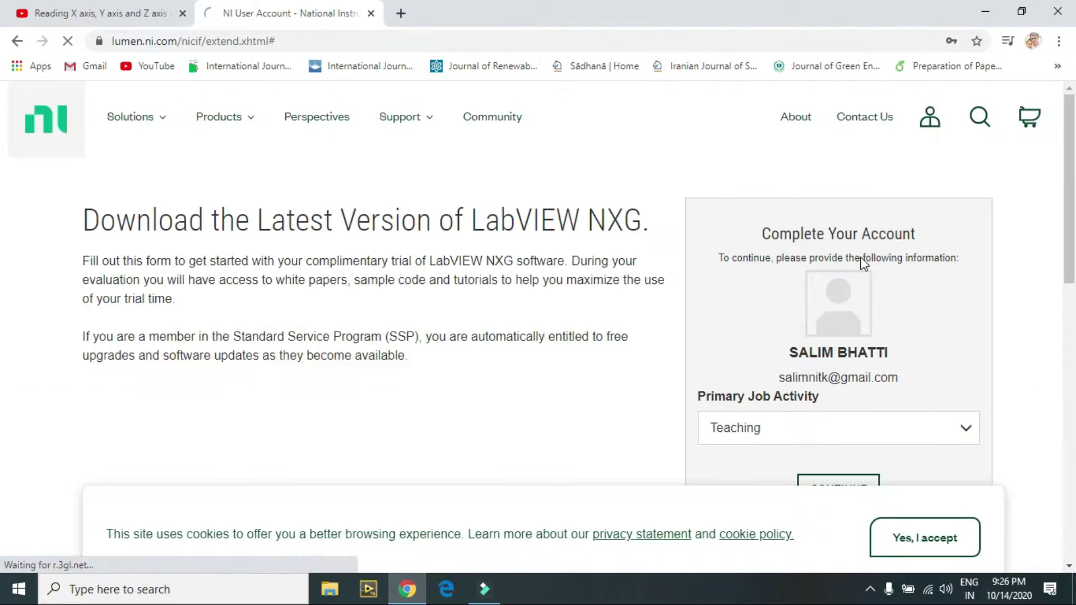
scroll(3, 227, "down", 2)
left_click(842, 365)
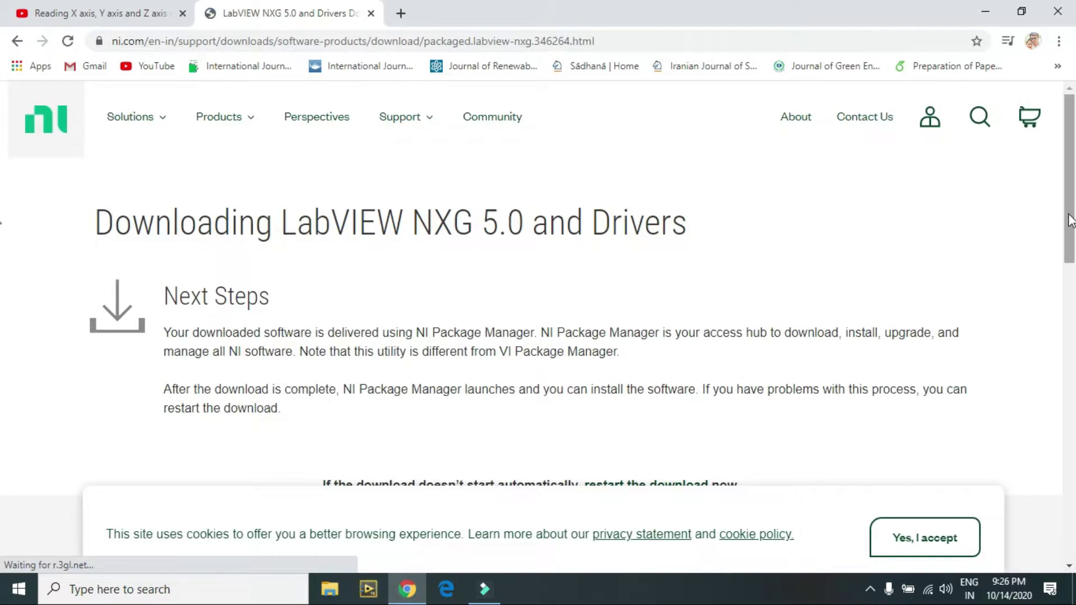
left_click_drag(1069, 216, 1070, 236)
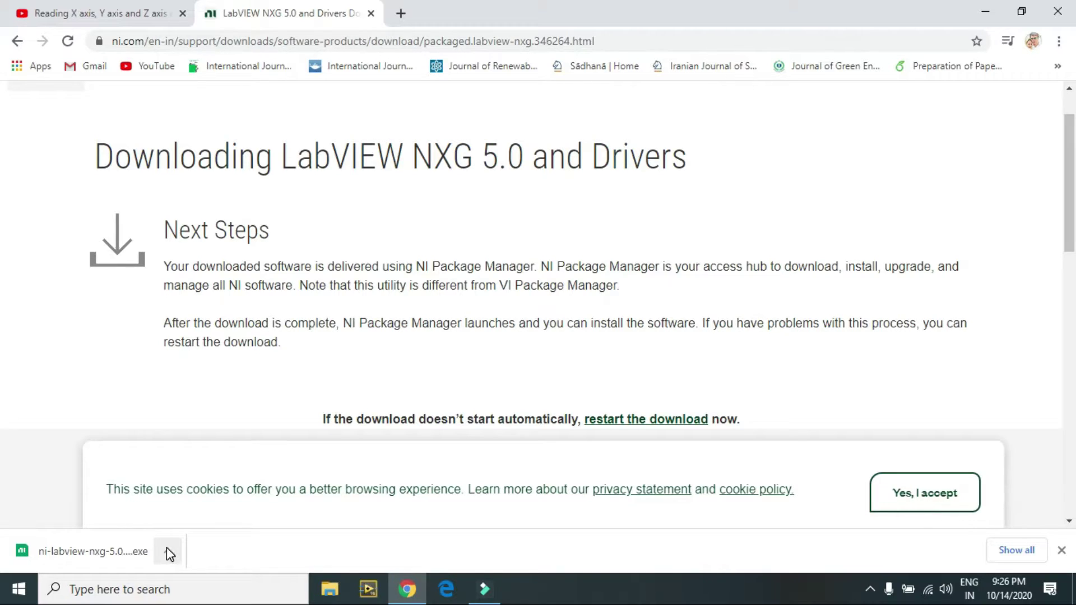
scroll(3, 242, "down", 1)
left_click_drag(1074, 240, 1074, 126)
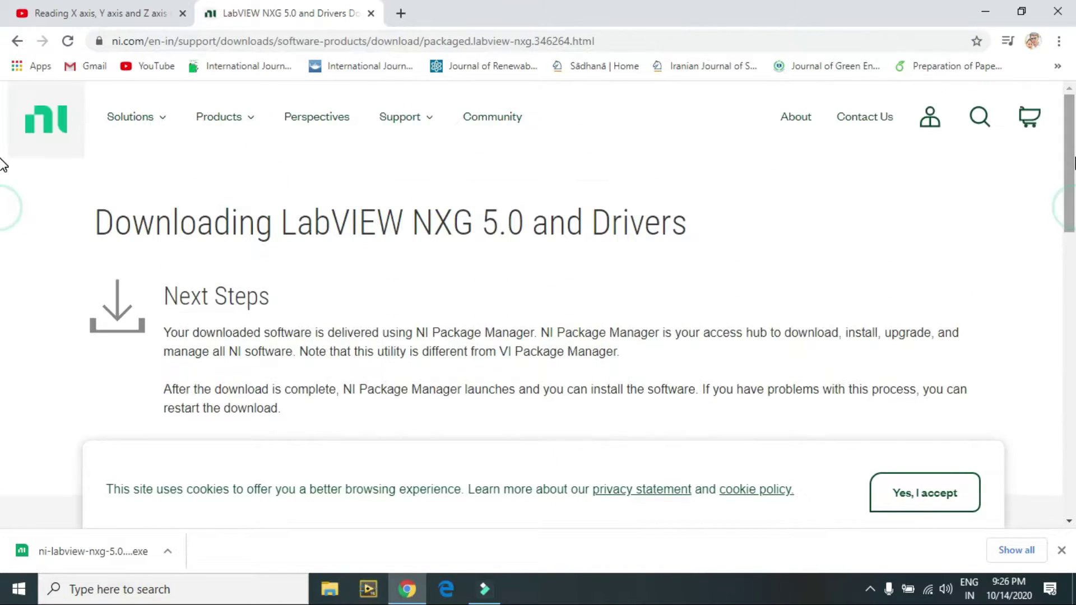
Show the downloaded LabVIEW NXG installer .exe in its Downloads 10 folder.
left_click(168, 551)
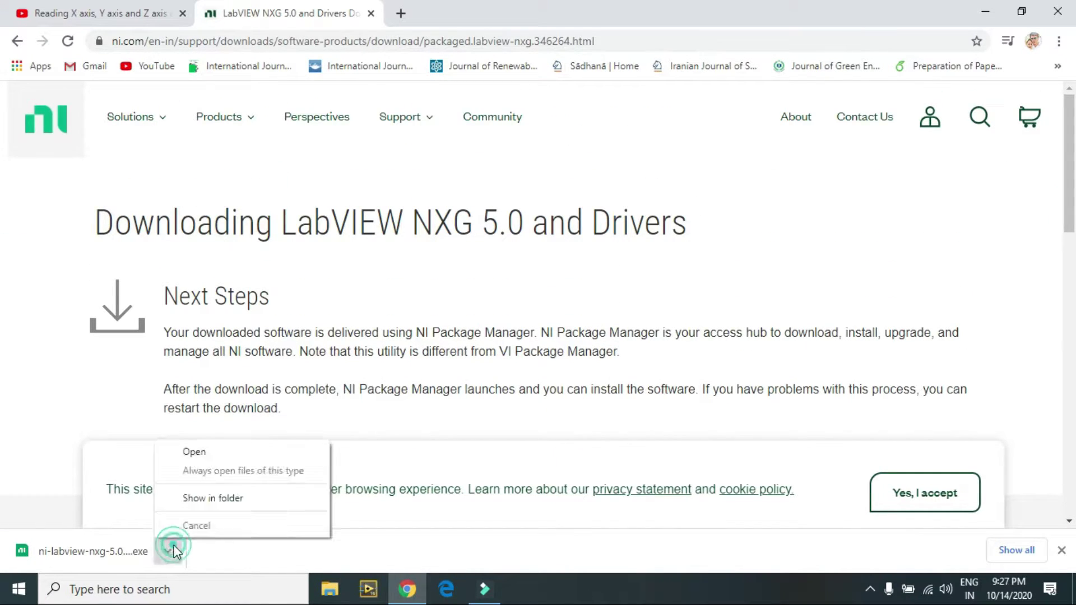
left_click(217, 499)
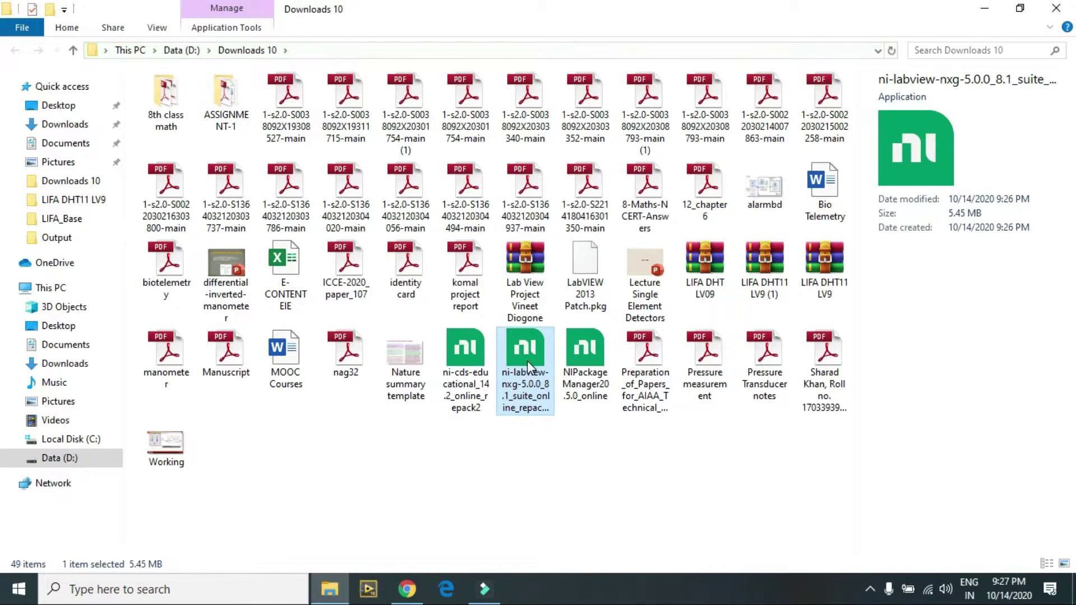
Run the ni-labview-nxg-5.0.0 suite file from the Downloads 10 folder.
double_click(527, 361)
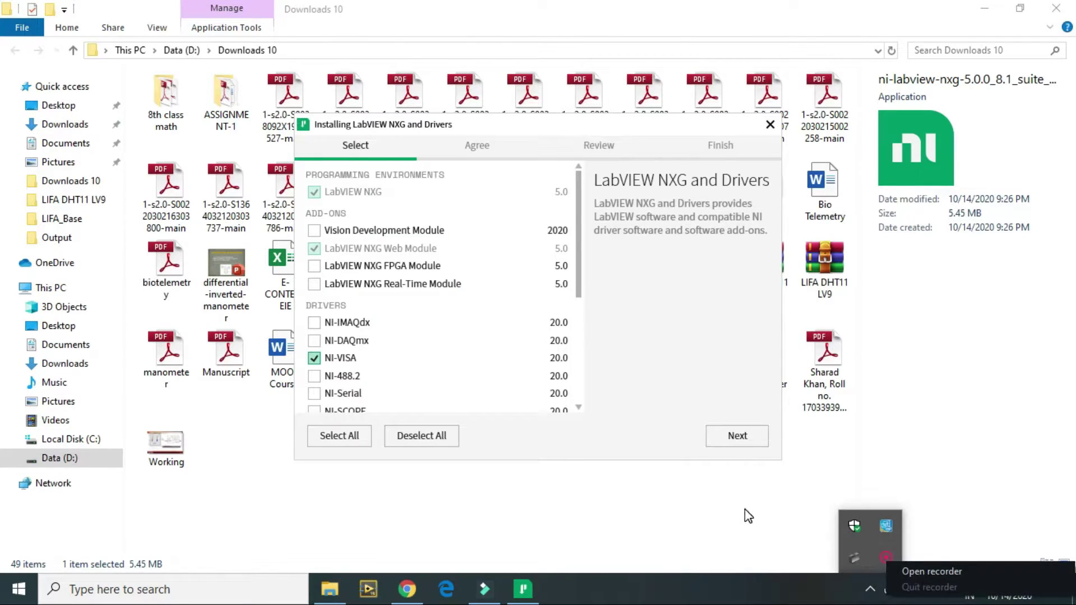
mouse_move(579, 270)
left_mouse_down()
mouse_move(580, 389)
mouse_move(583, 236)
left_mouse_up()
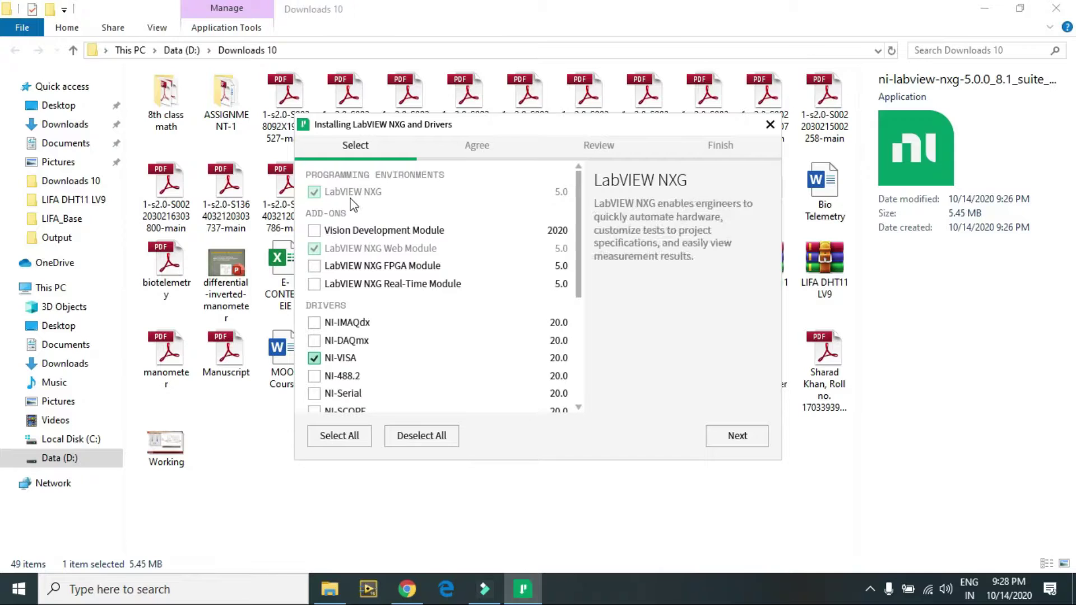
mouse_move(380, 248)
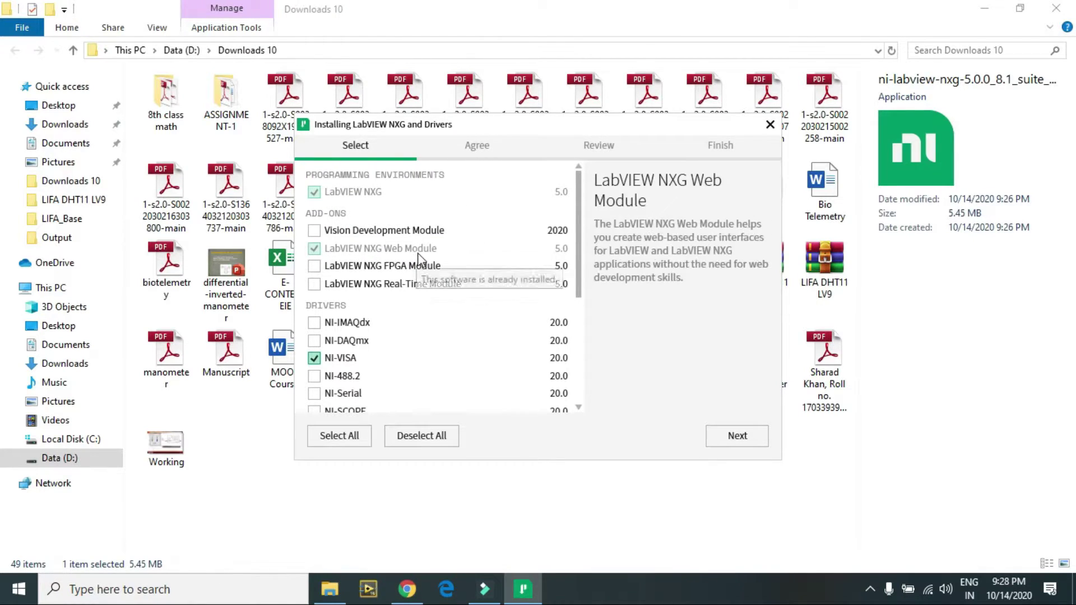
Leave Vision Development Module unchecked and close the installer without installing anything.
left_click(358, 230)
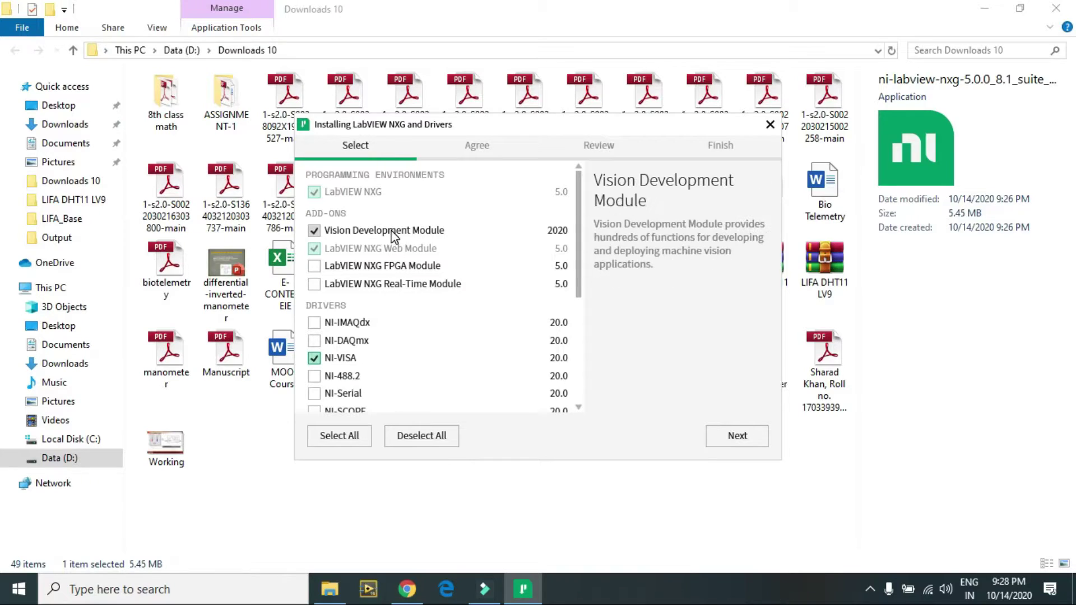
left_click(408, 234)
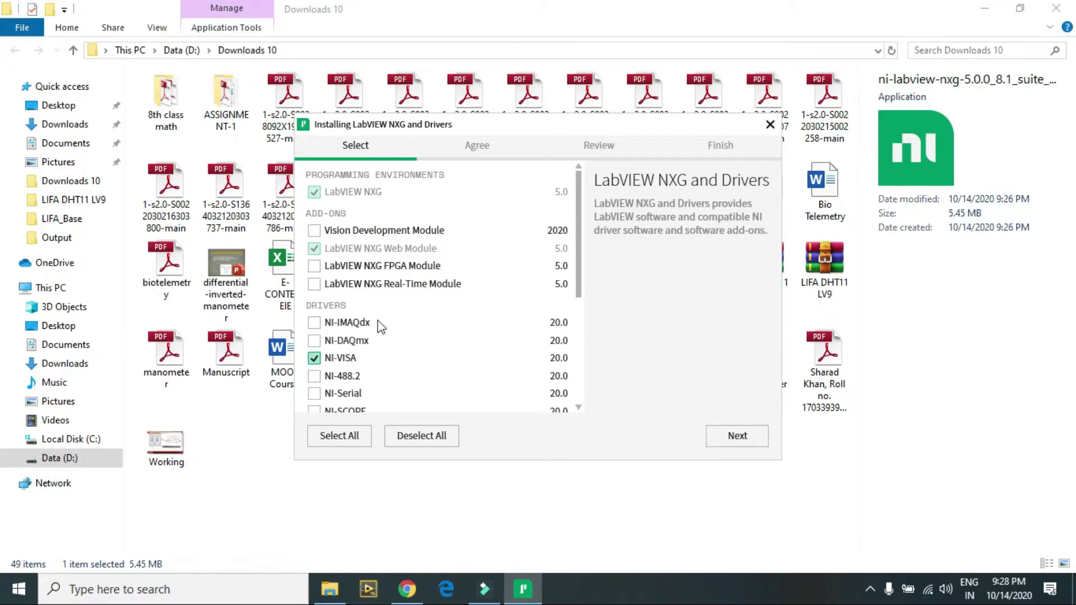
left_click_drag(575, 271, 572, 383)
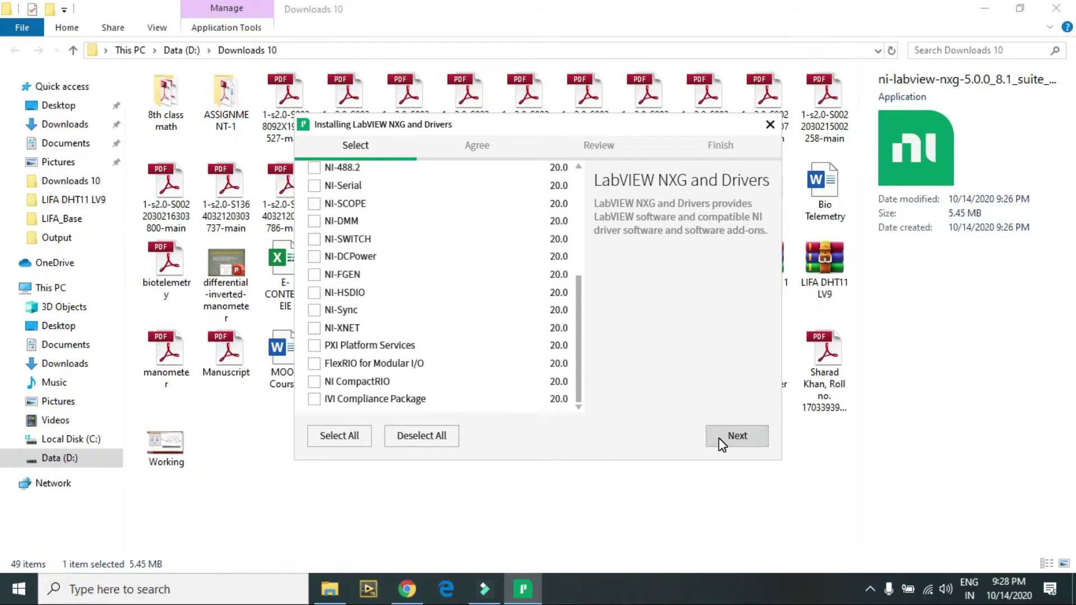
left_click_drag(581, 328, 583, 232)
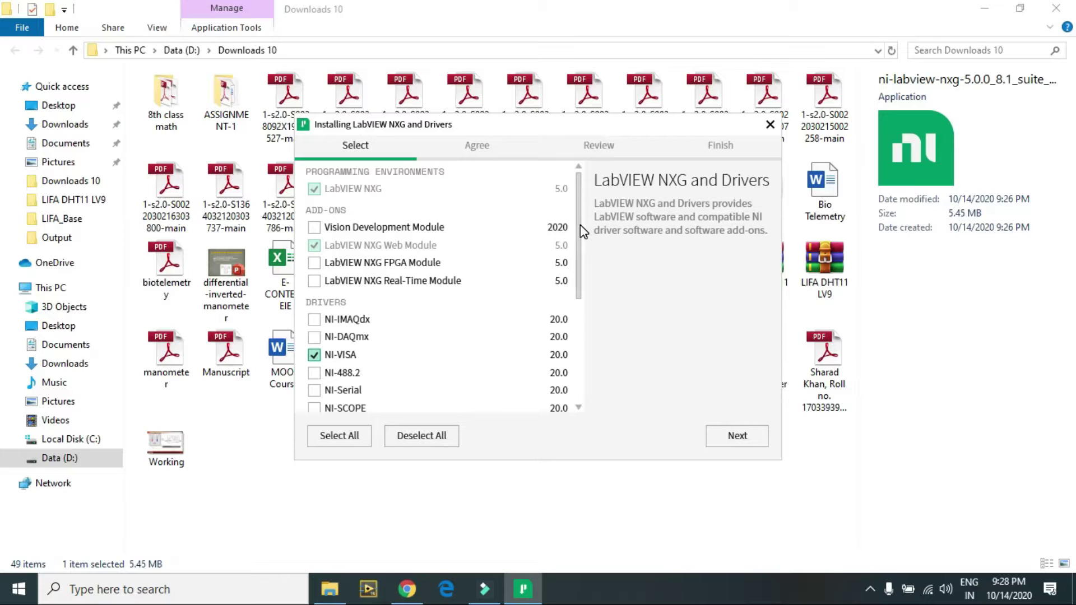
left_click(769, 125)
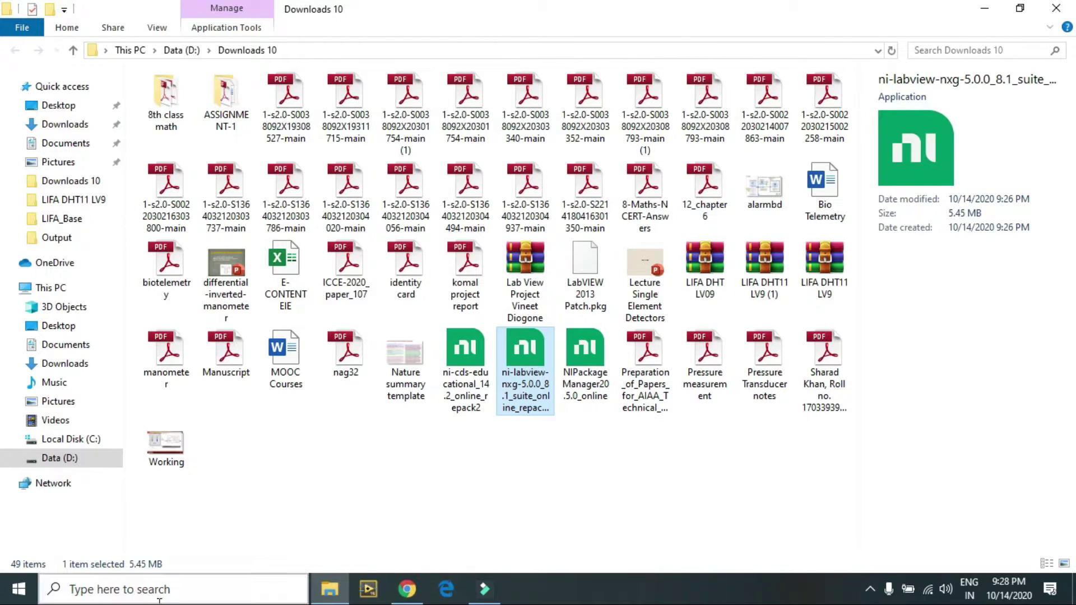
Launch NI LabVIEW NXG 5.0 and create a new VI Project named Salim.
left_click(99, 591)
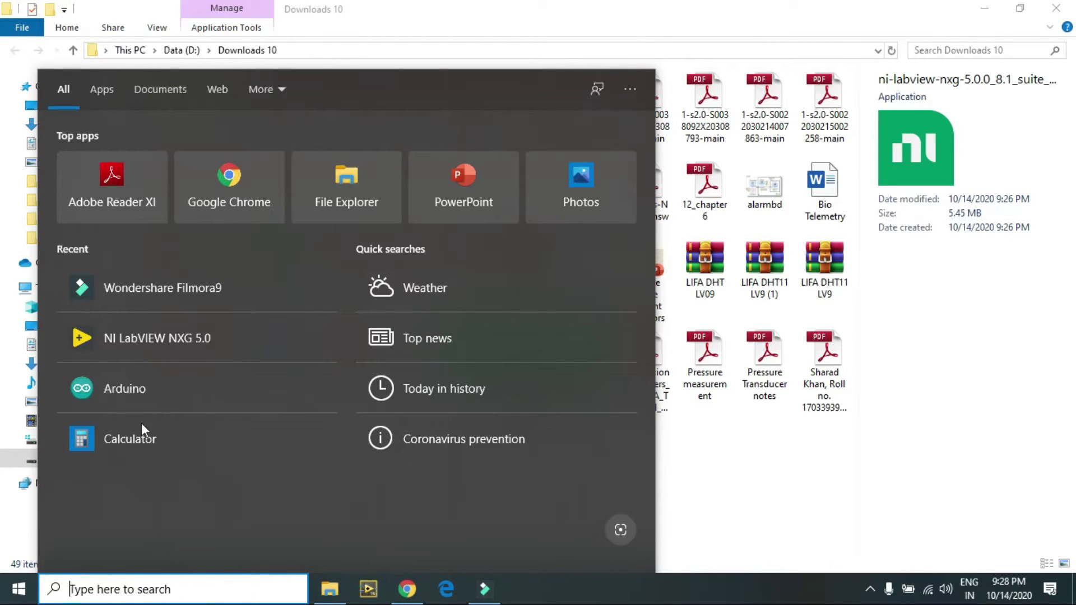
left_click(163, 347)
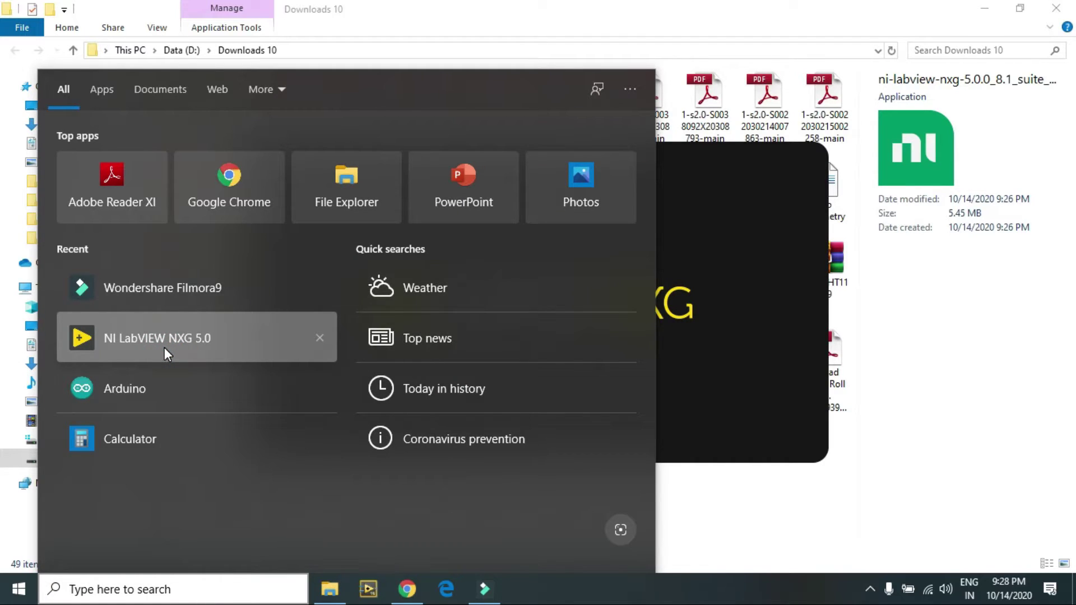
left_click(746, 329)
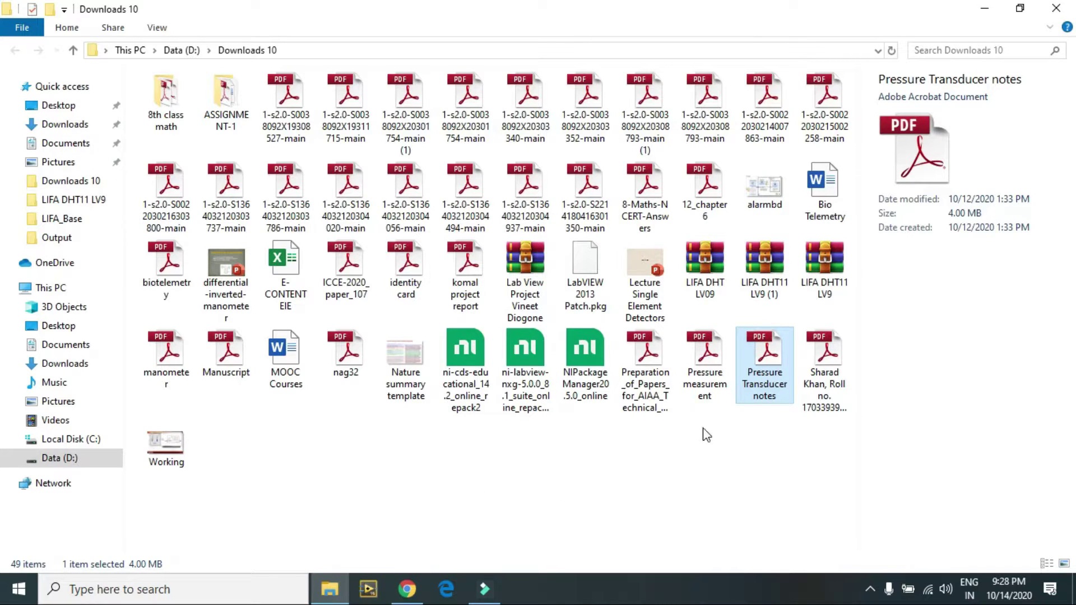
left_click(985, 10)
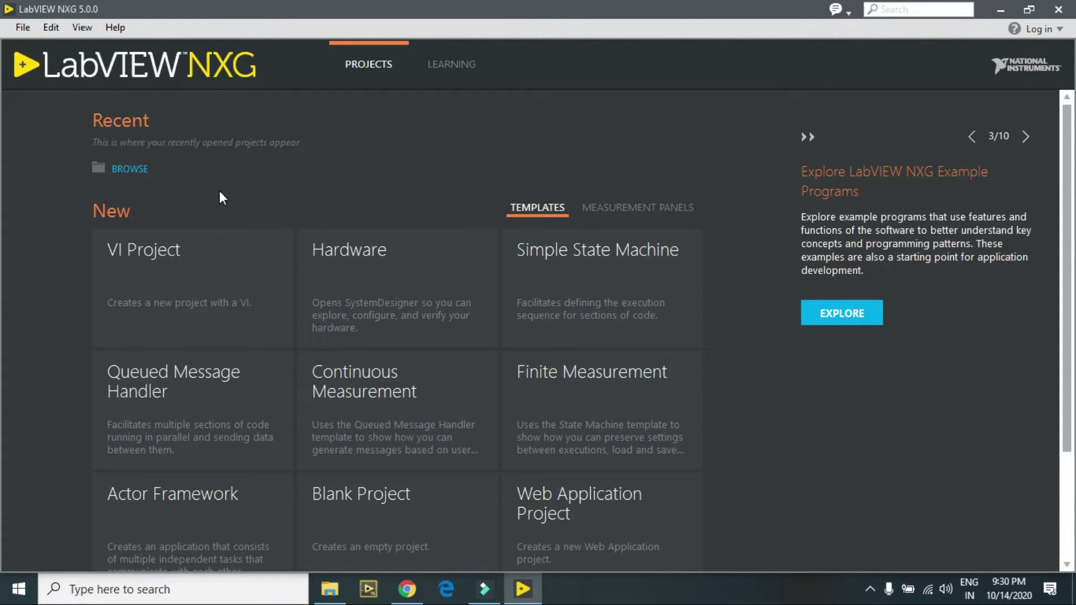
left_click(185, 267)
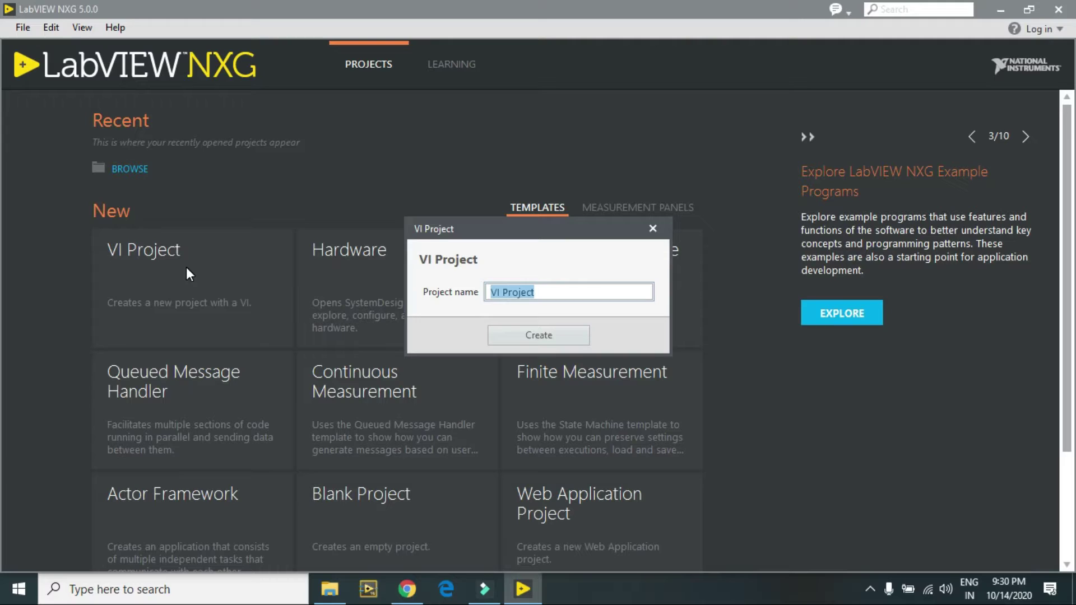
type("Salim")
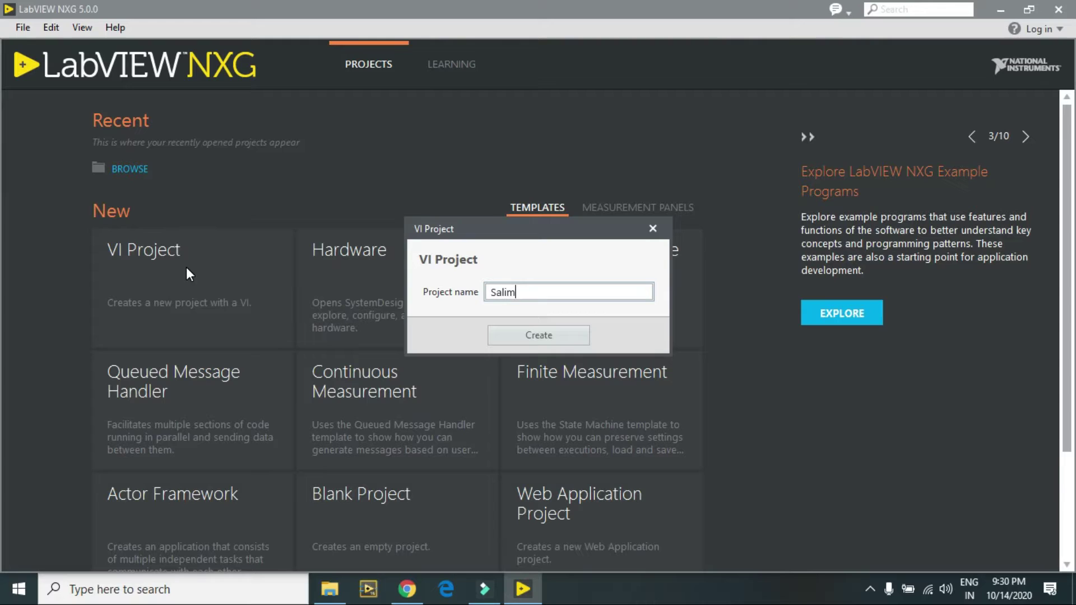
key("Return")
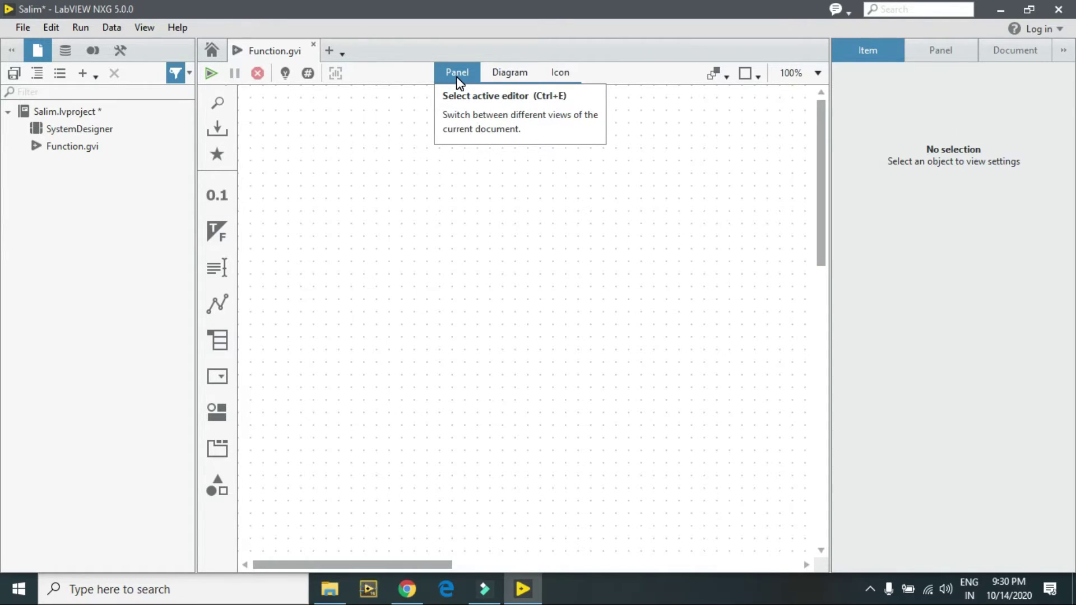
View Function.gvi's empty block diagram and icon, then return to its front panel.
left_click(508, 72)
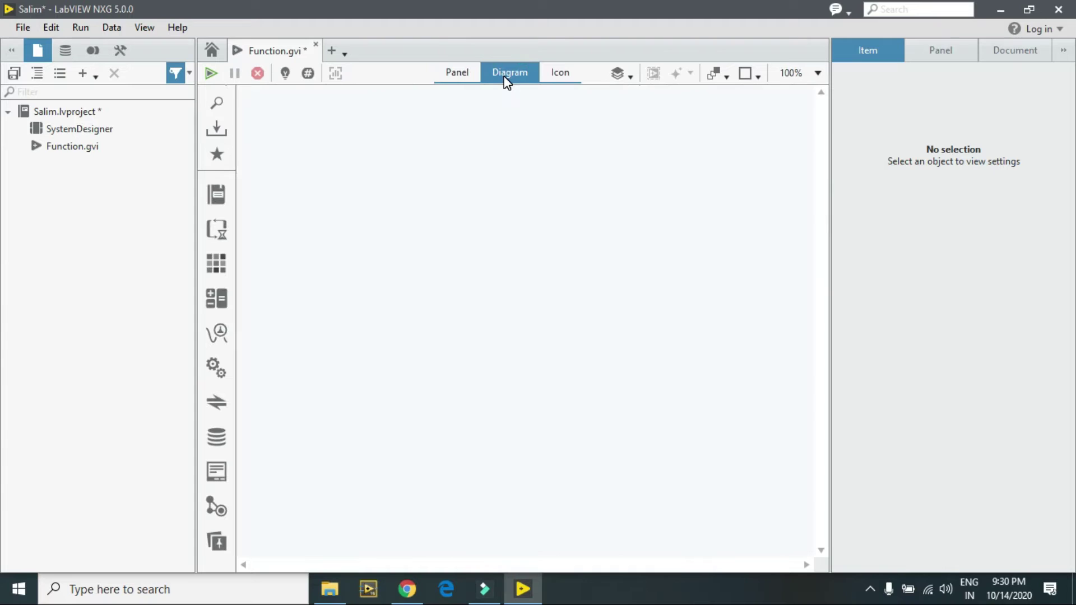
left_click(560, 72)
left_click(456, 73)
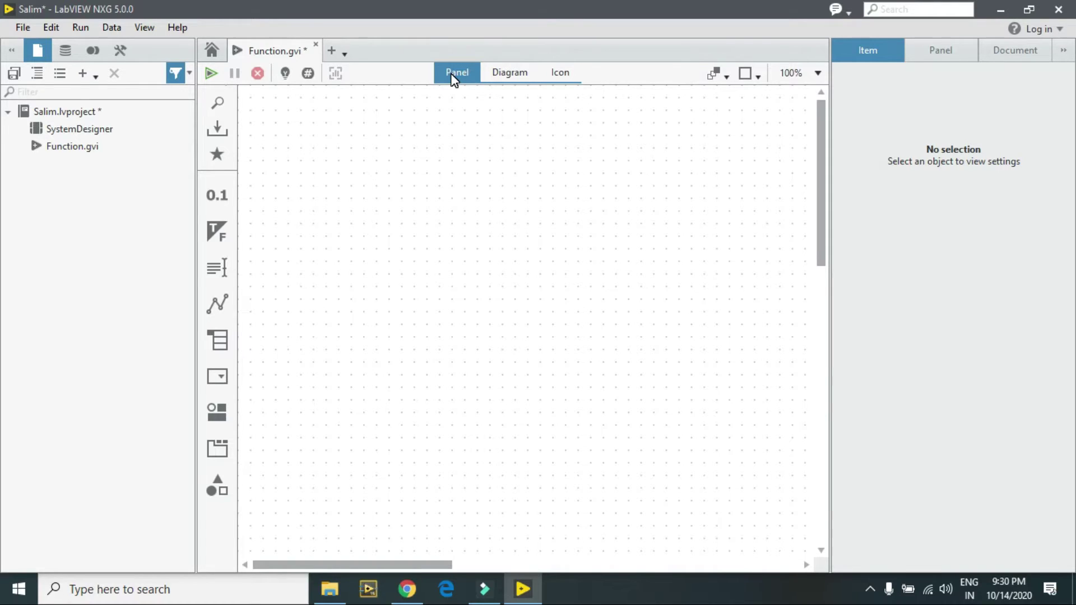
Place two numeric controls on the front panel, one below the other.
left_click(225, 196)
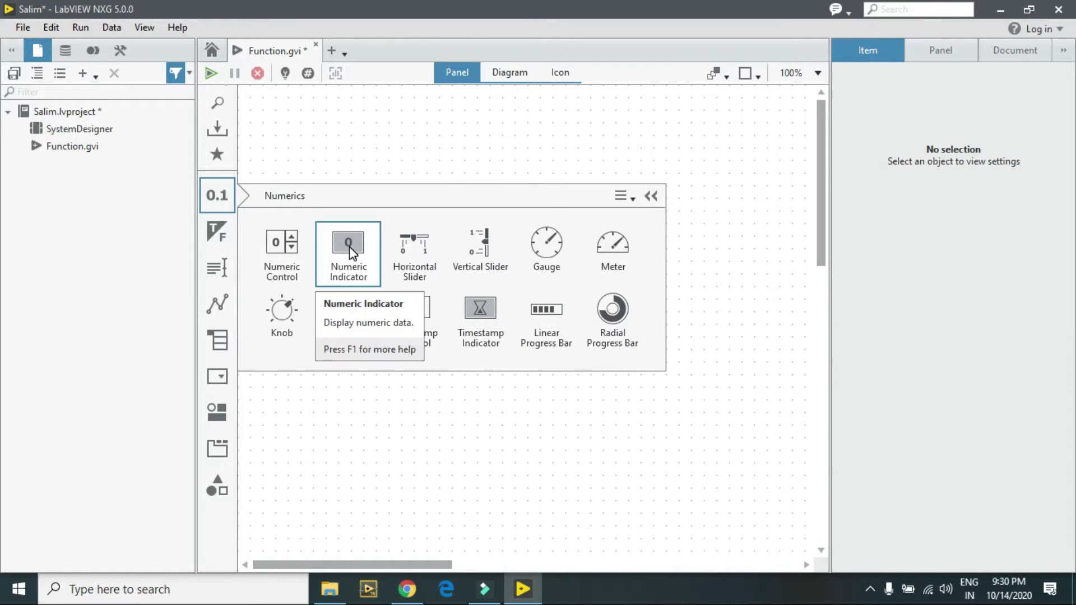
left_click(282, 249)
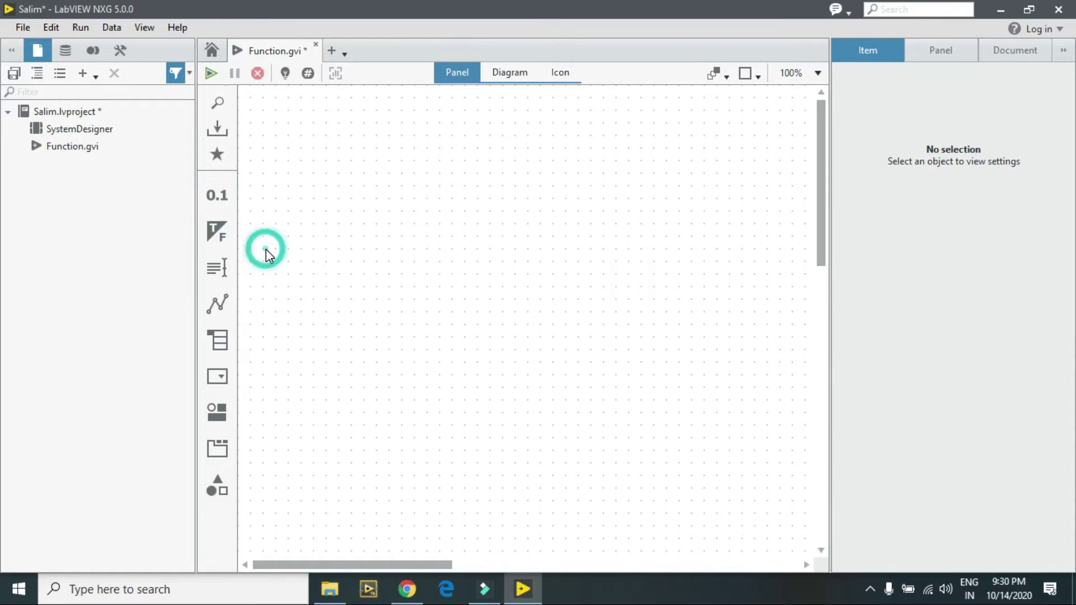
left_click(366, 193)
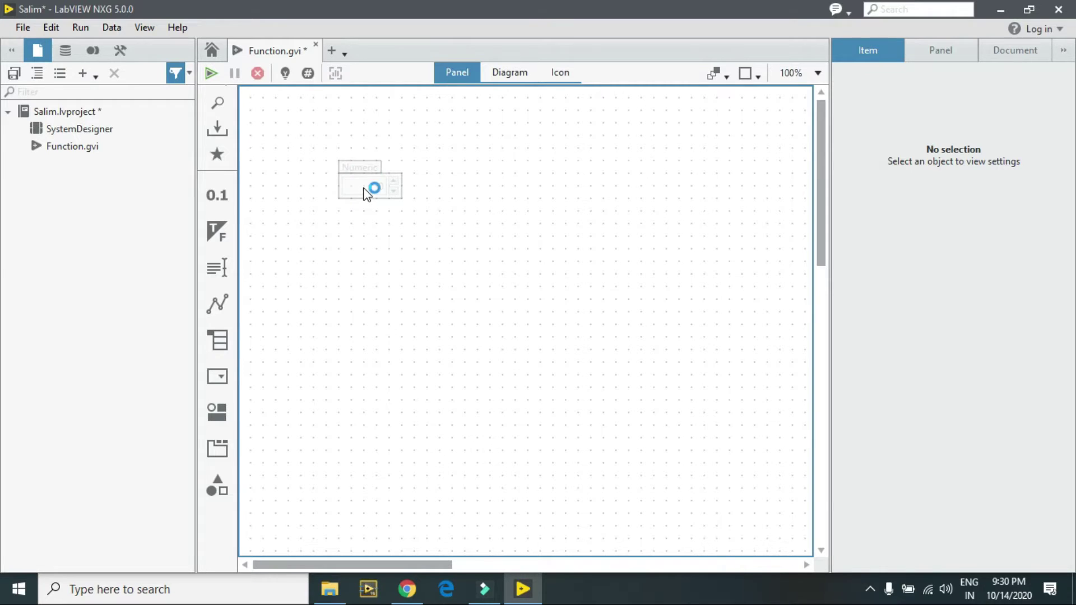
left_click(225, 196)
left_click(281, 248)
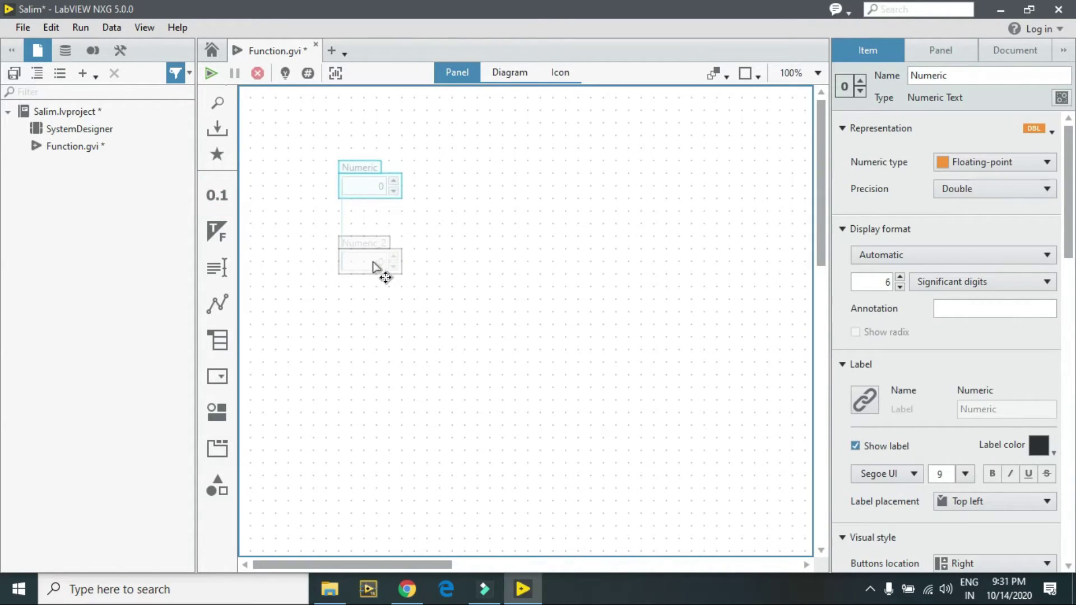
left_click(374, 263)
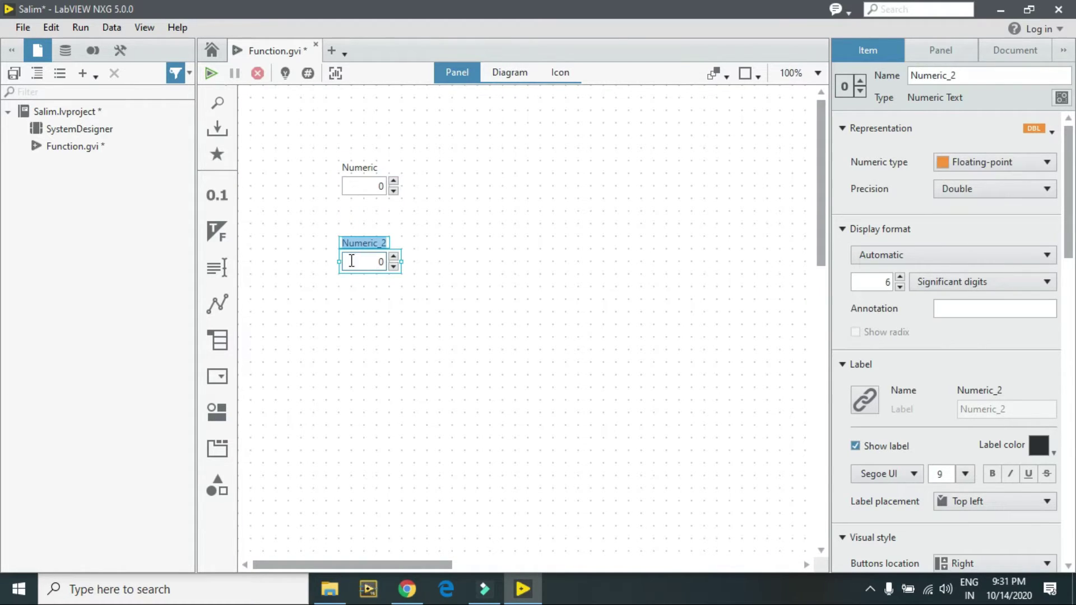
Add a numeric indicator right of the controls and switch to the block diagram.
left_click(217, 195)
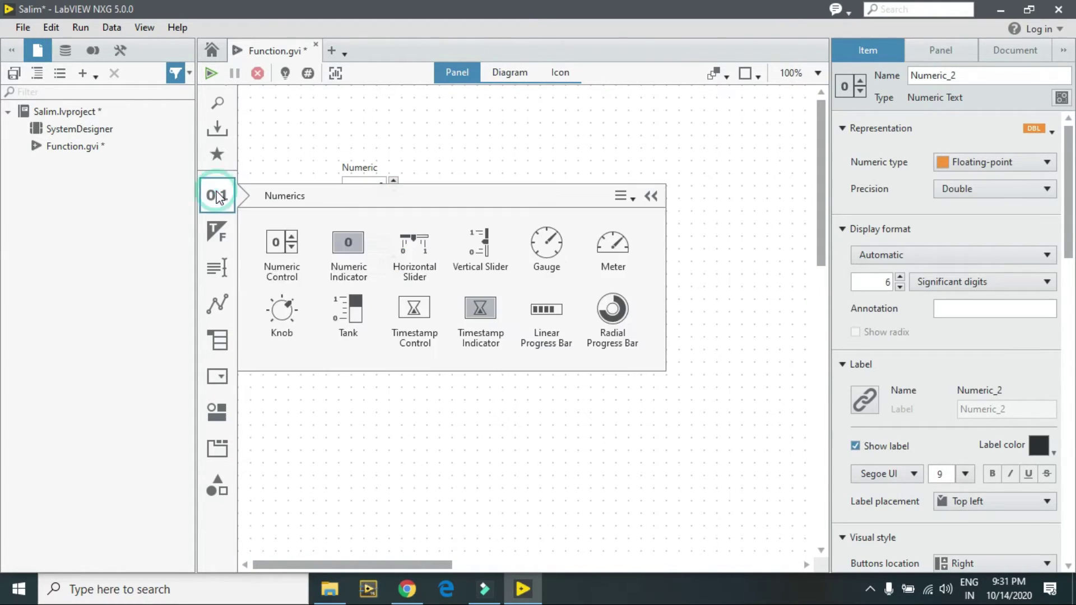
left_click(340, 252)
left_click(591, 221)
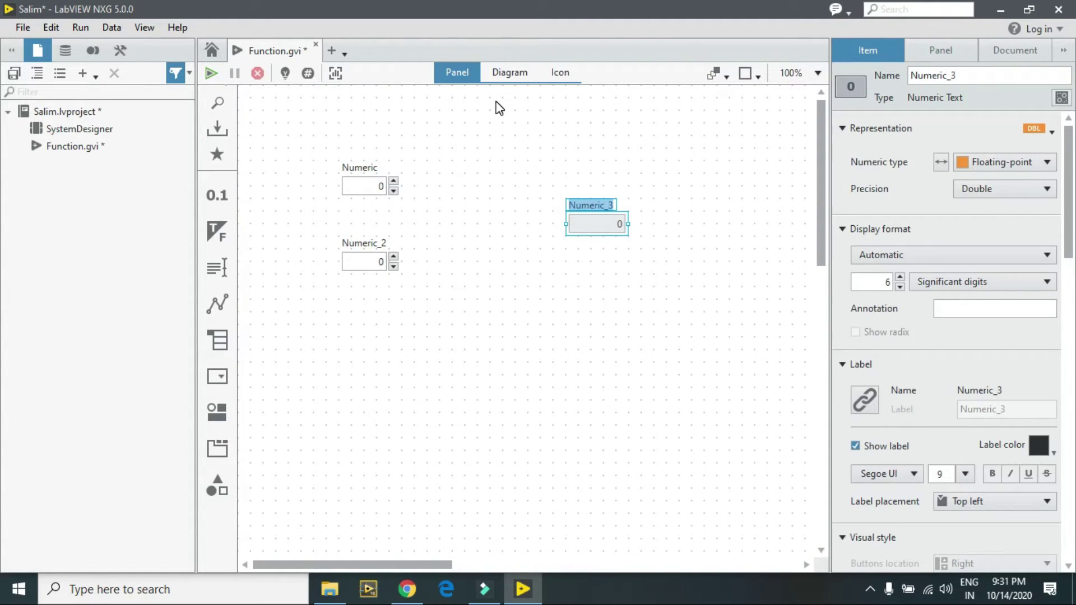
left_click(509, 73)
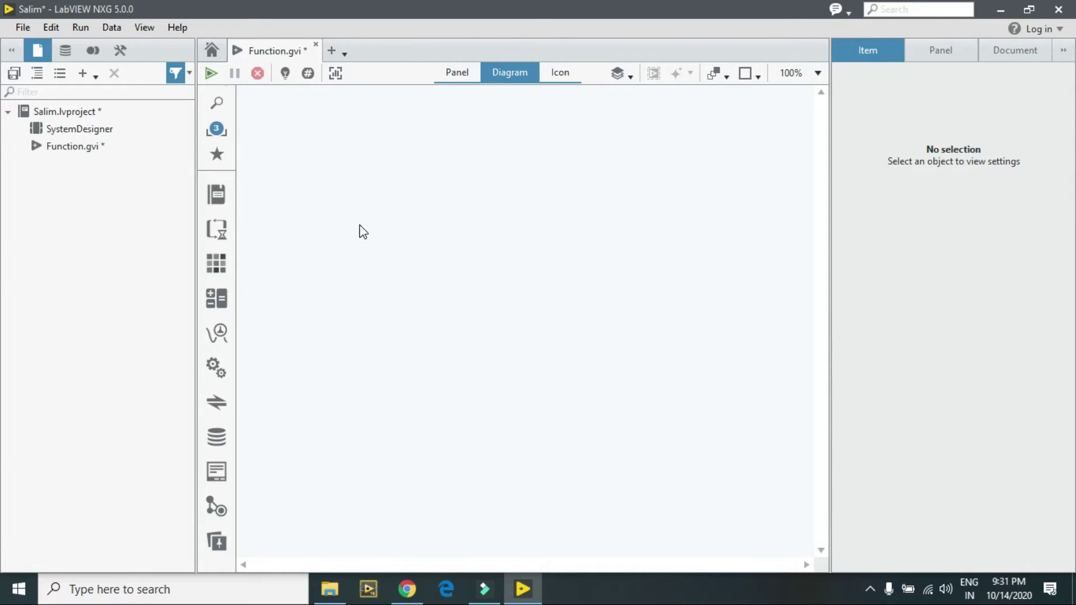
Drop the Numeric, Numeric_2 and Numeric_3 terminals from Unplaced Items onto the diagram.
left_click(218, 130)
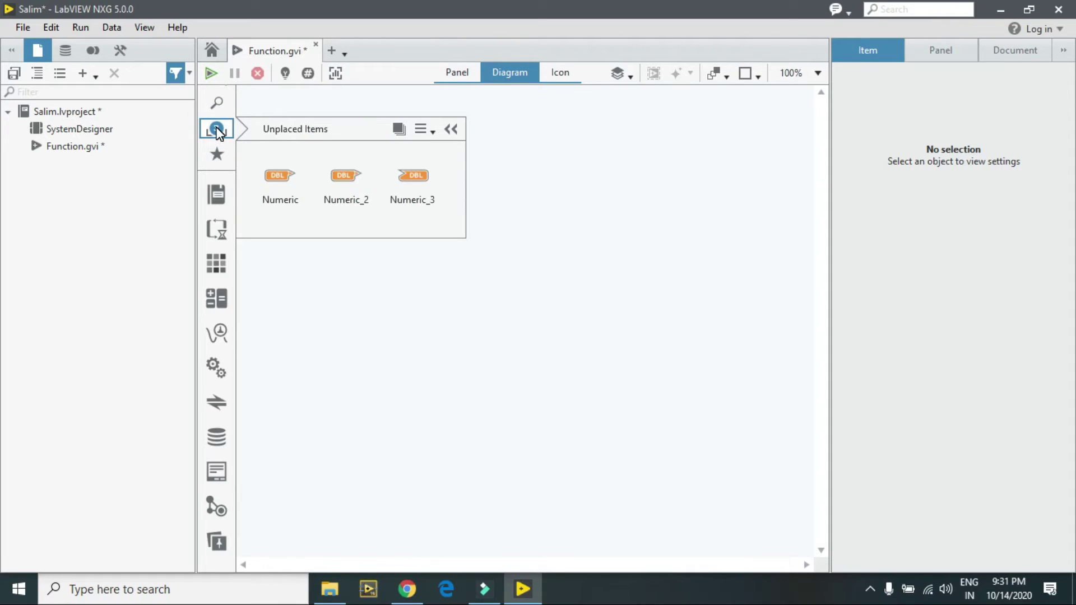
left_click(279, 187)
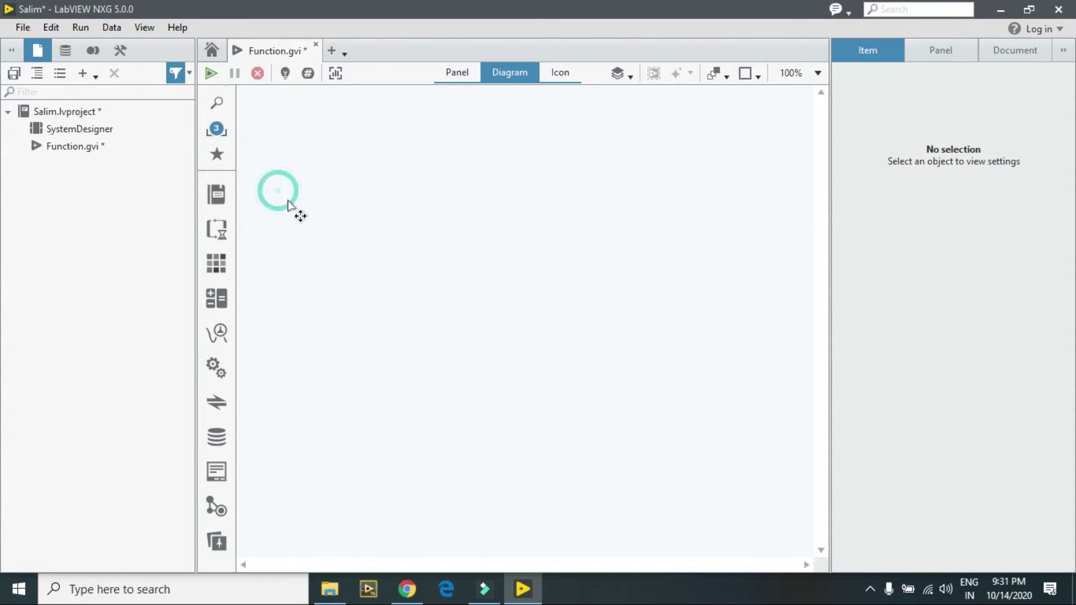
left_click(368, 221)
left_click(217, 130)
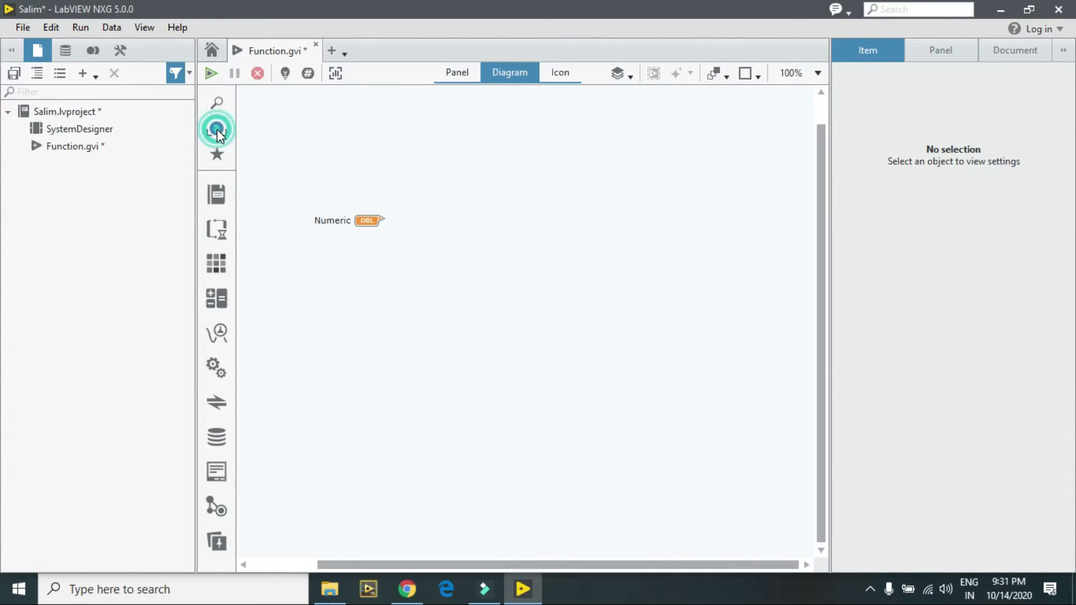
left_click(268, 178)
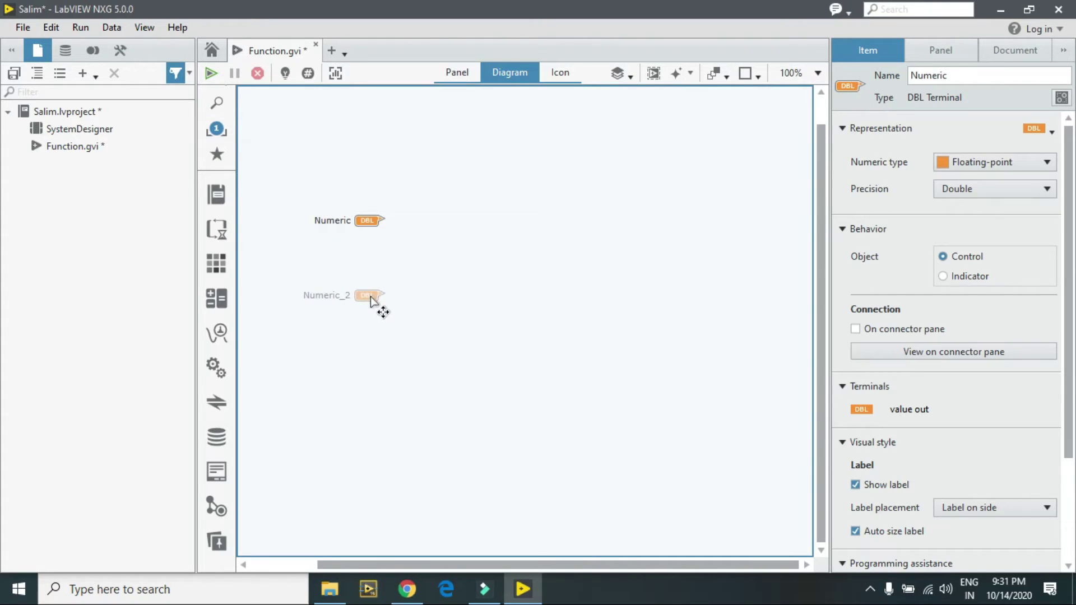
left_click(370, 298)
left_click(217, 130)
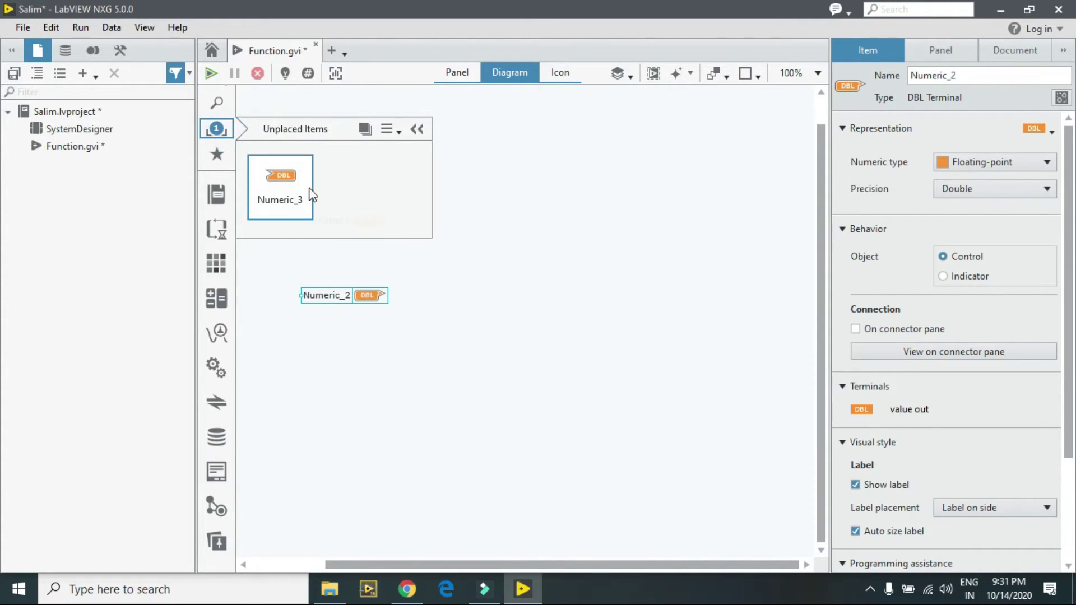
left_click(290, 189)
left_click(539, 254)
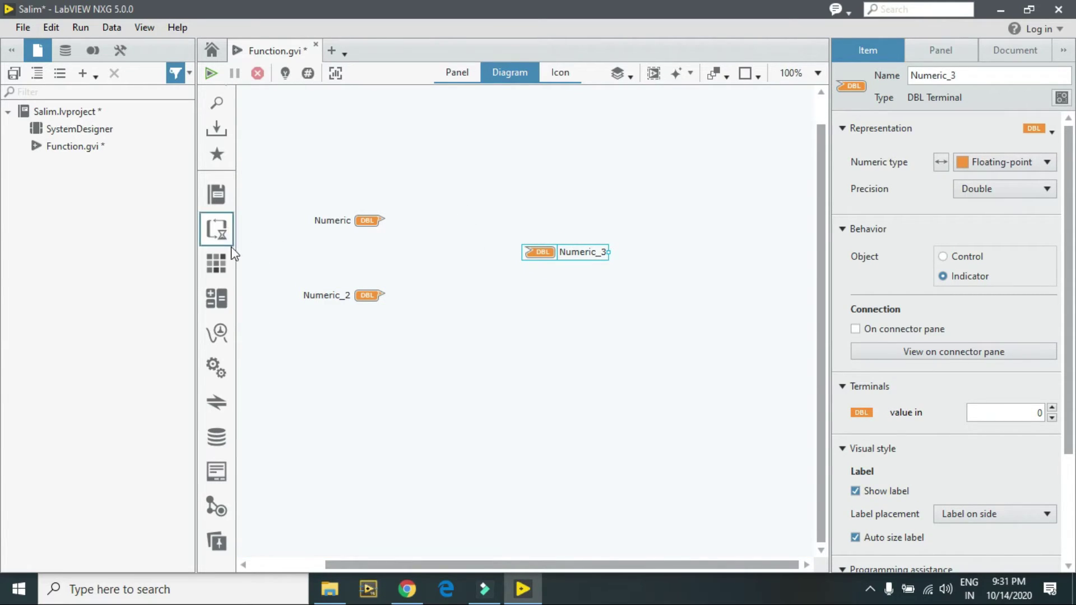
Place an Add node from Math > Numeric between the terminals.
left_click(216, 299)
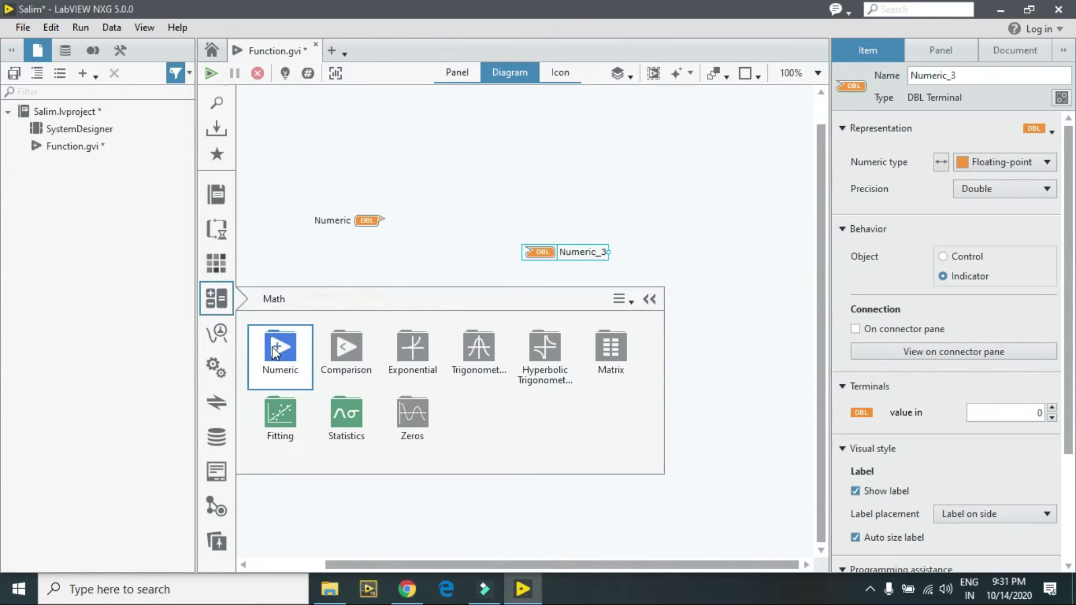
left_click(273, 350)
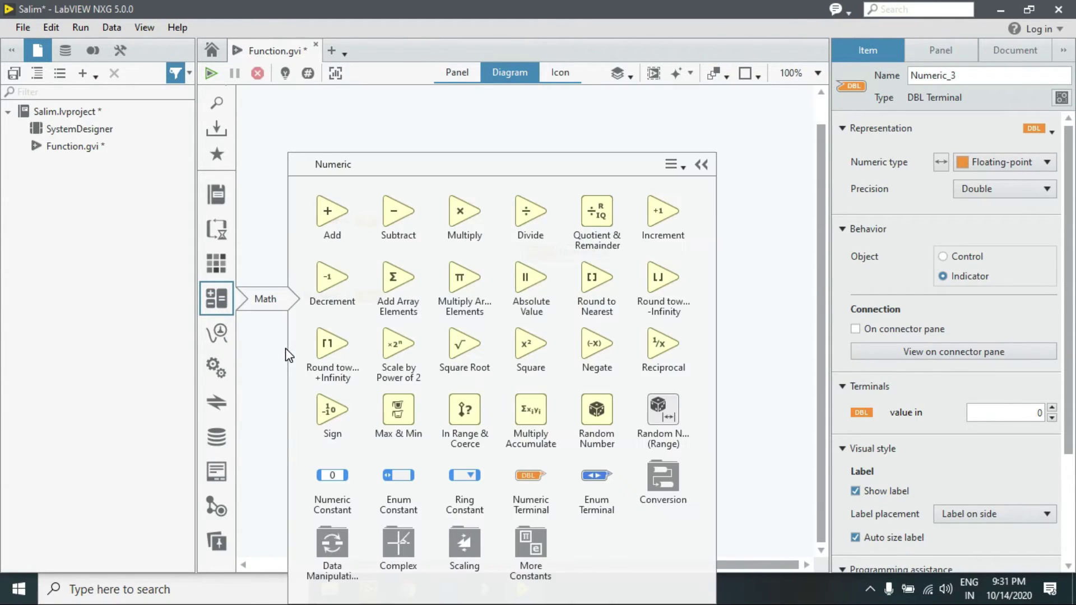
left_click(332, 221)
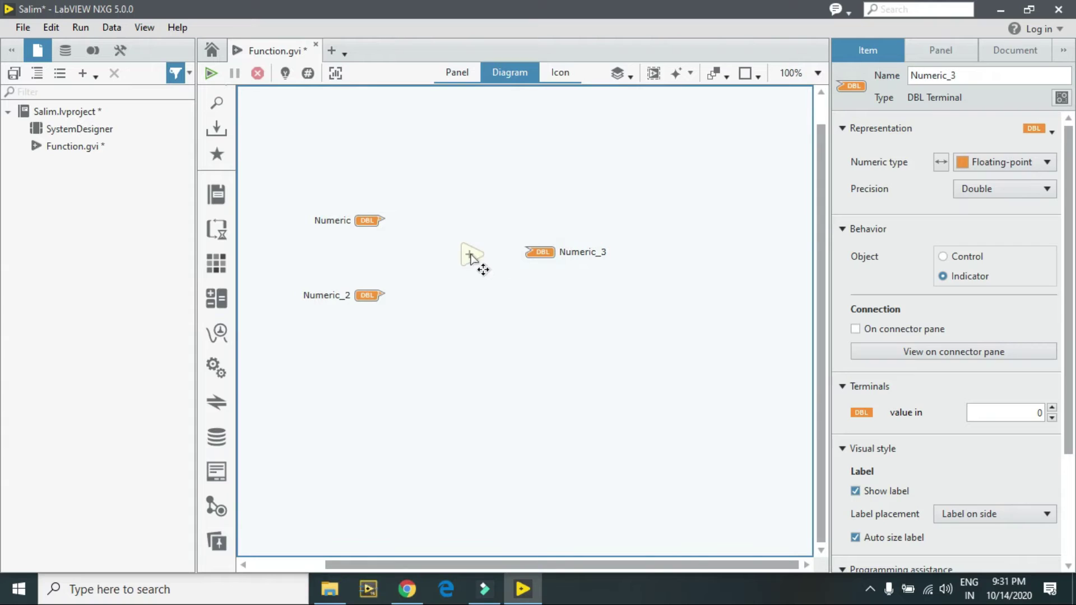
left_click(461, 259)
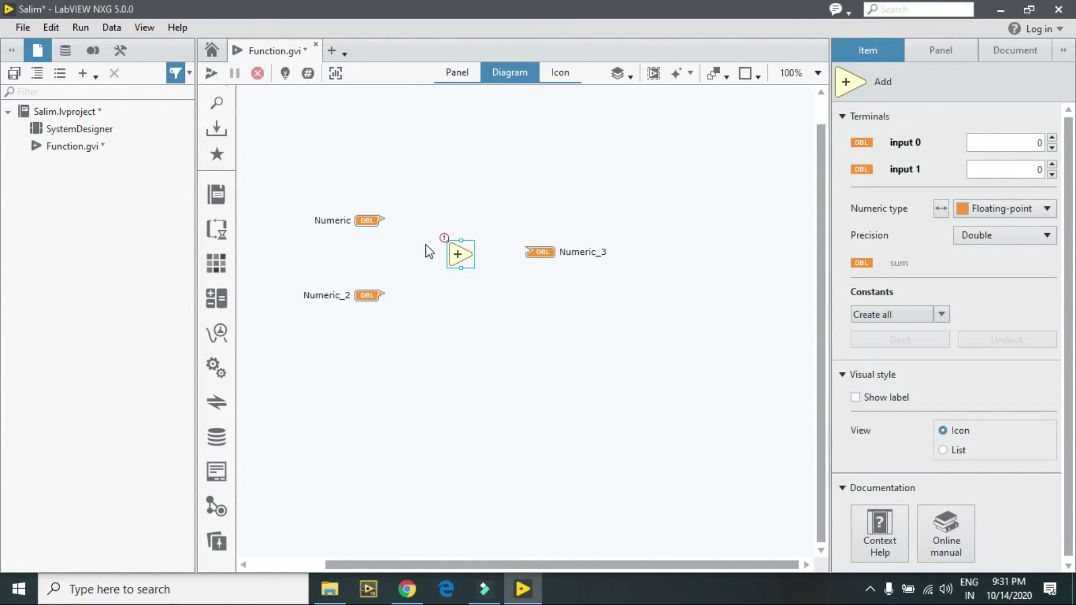
Wire Numeric and Numeric_2 into the Add inputs and its sum into Numeric_3.
left_click(450, 249)
left_click(384, 220)
left_click(383, 296)
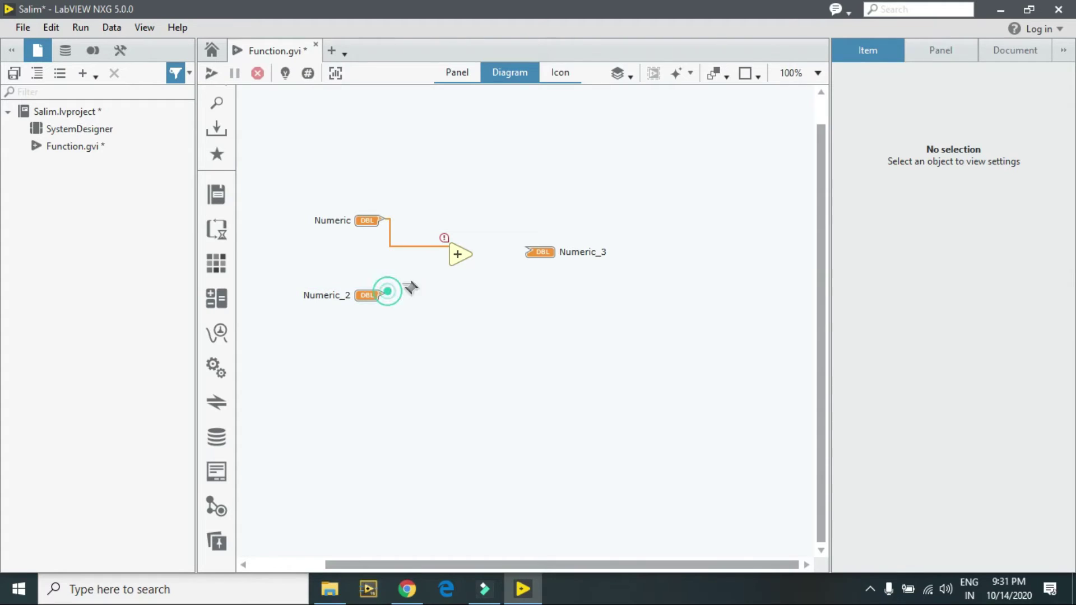
left_click(451, 263)
left_click(474, 253)
left_click(526, 252)
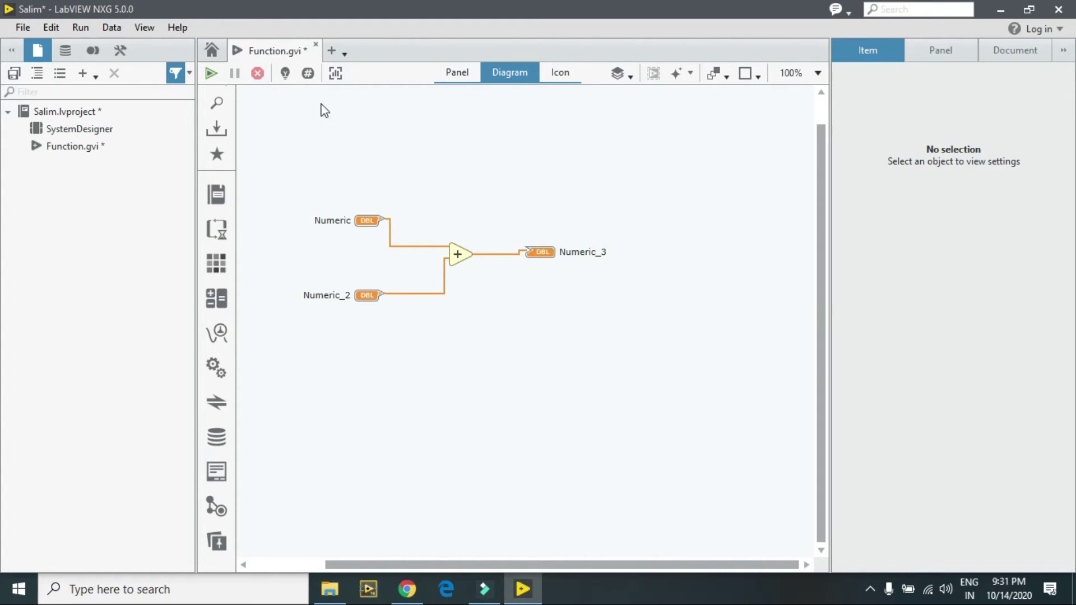
Glance at the front panel, then return to the block diagram.
left_click(456, 73)
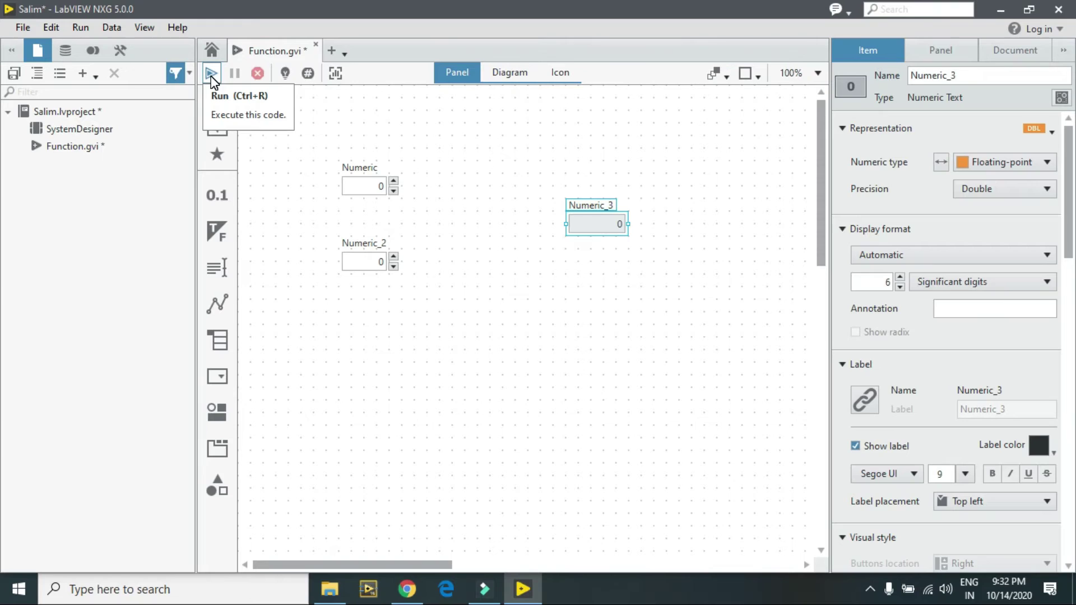
left_click(510, 73)
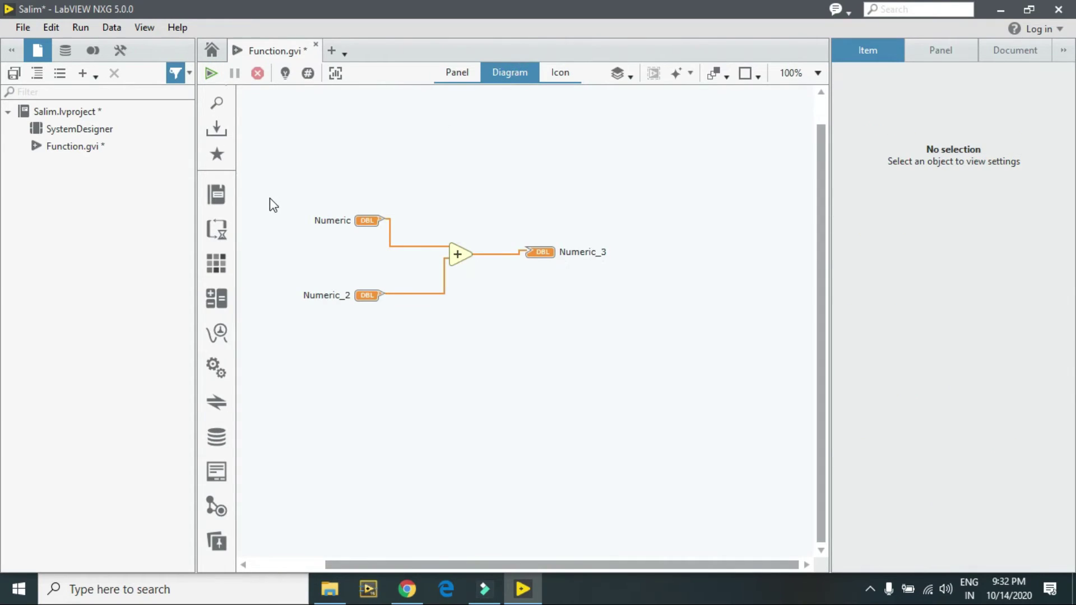
left_click(218, 229)
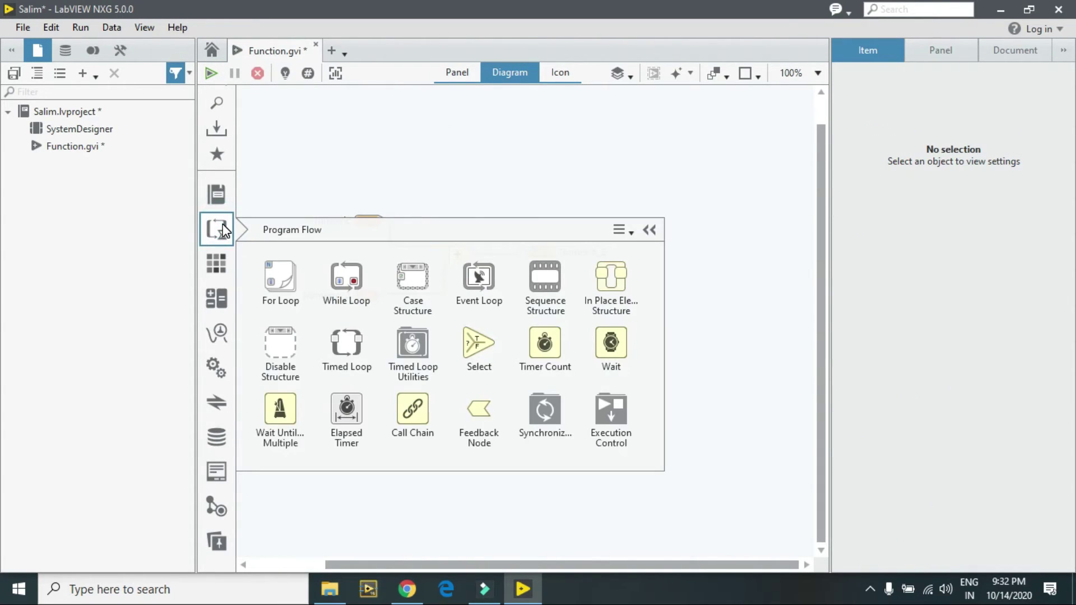
Draw a While Loop around all of the addition code.
left_click(346, 281)
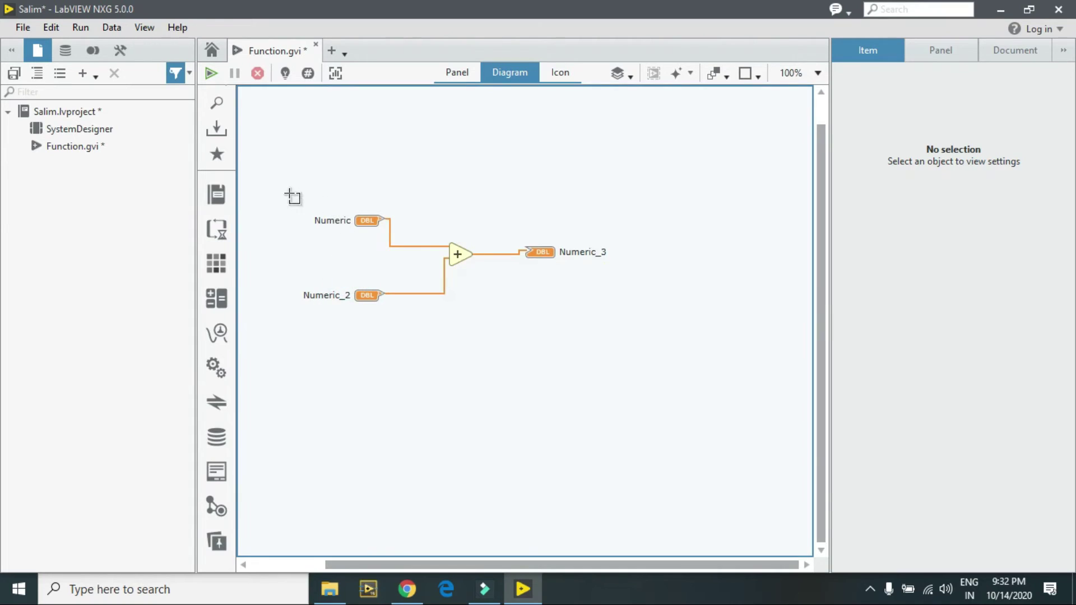
mouse_move(280, 187)
left_mouse_down()
mouse_move(628, 406)
mouse_move(706, 414)
left_mouse_up()
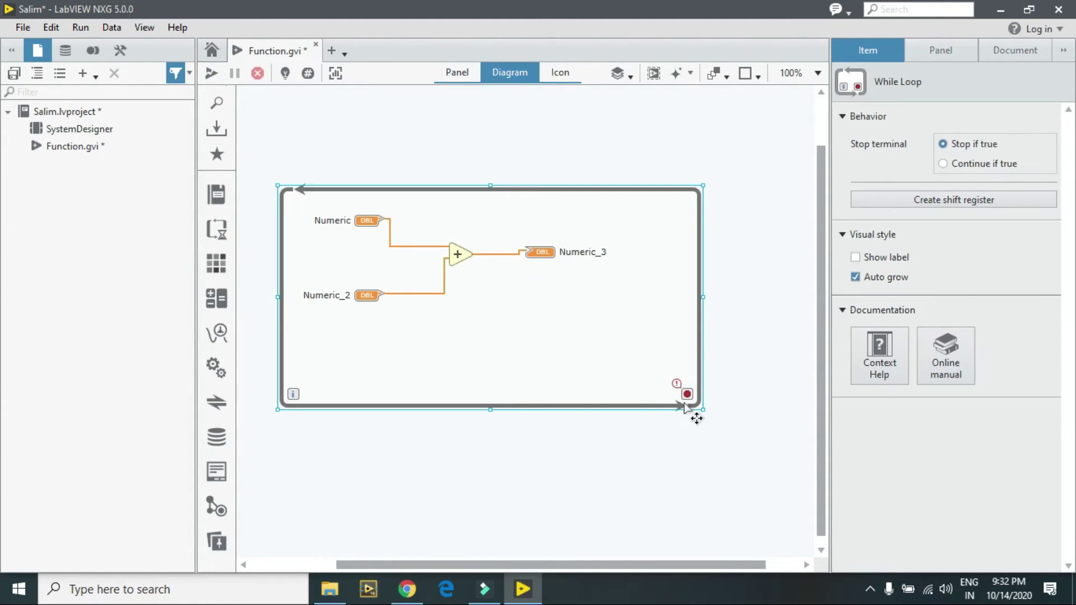
left_click(723, 438)
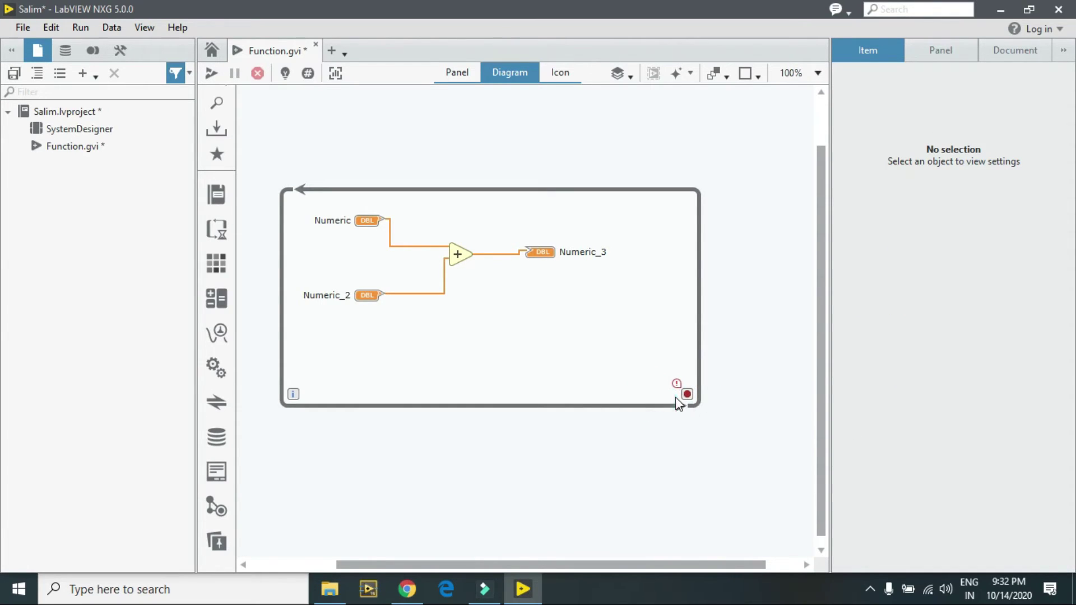
Wire a stop control to the loop condition terminal and return to the front panel.
right_click(690, 395)
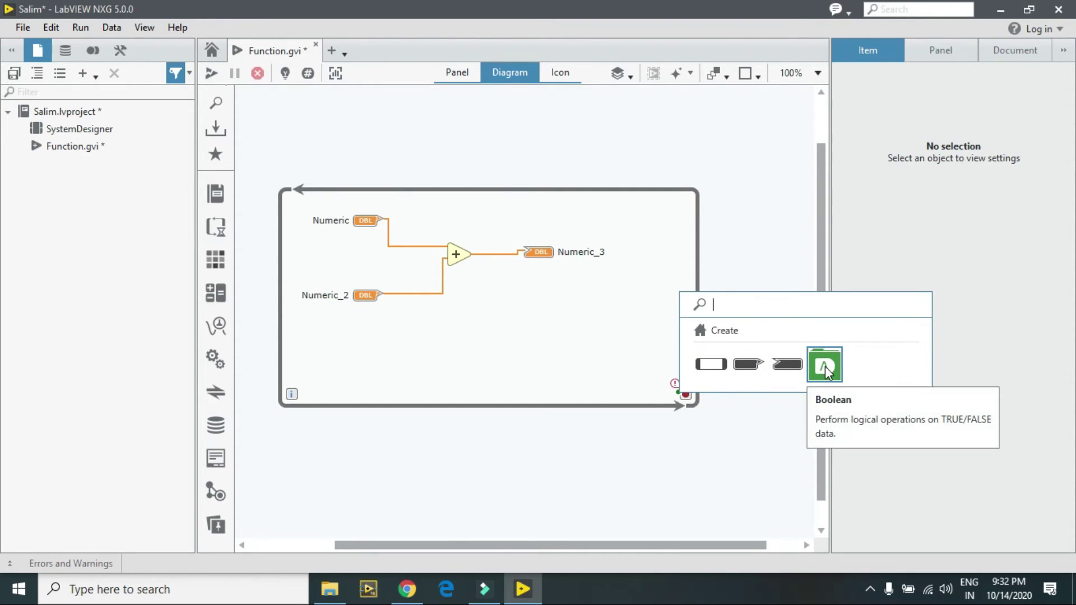
left_click(748, 365)
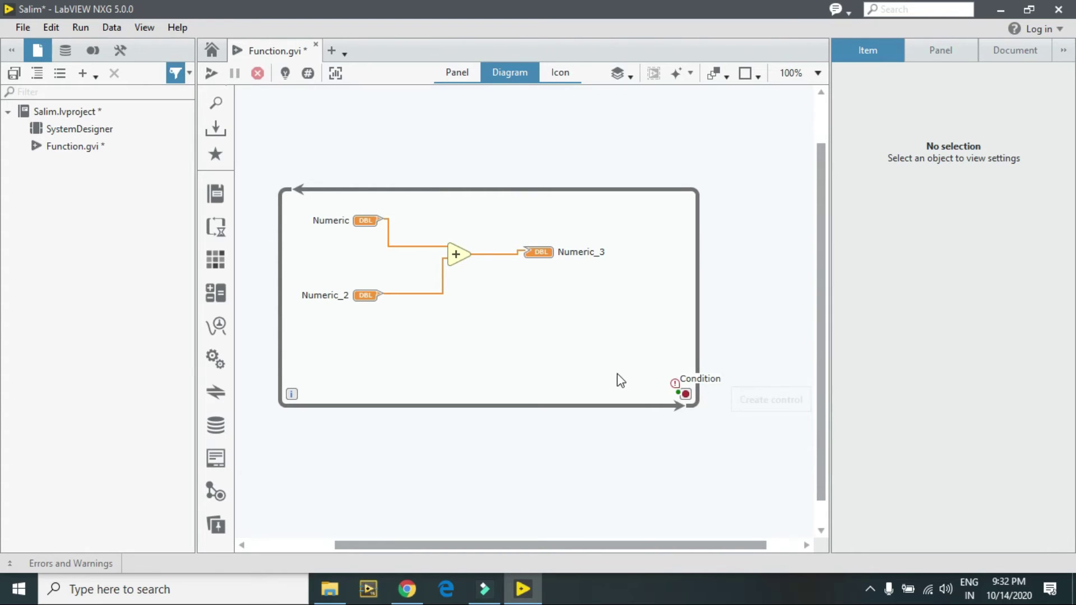
left_click(673, 366)
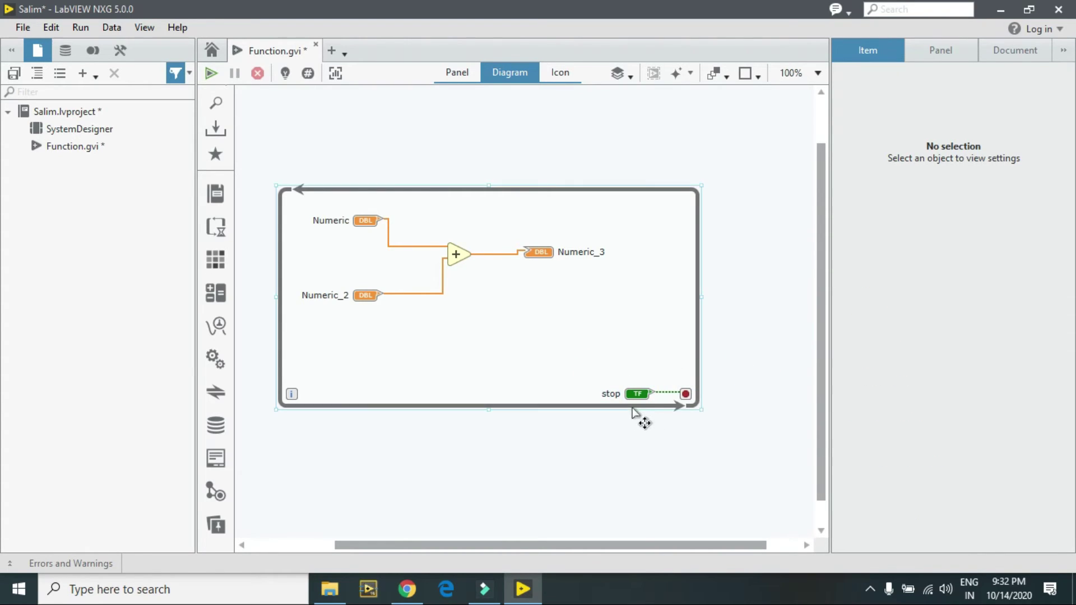
left_click(447, 71)
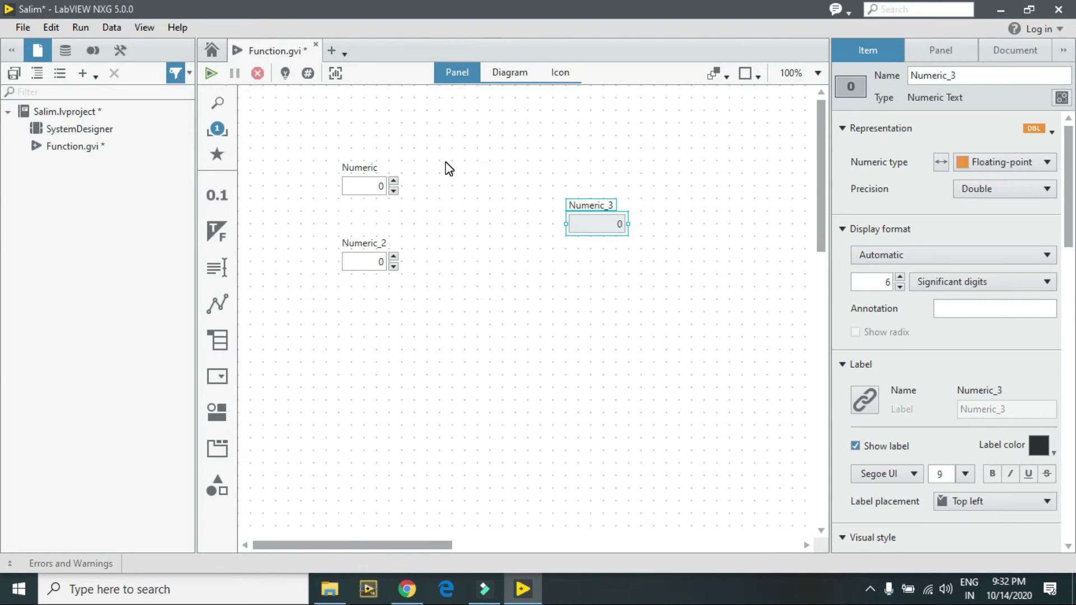
Run Function.gvi and raise Numeric to 8 and Numeric_2 to 11, so Numeric_3 shows 19.
left_click(212, 73)
left_click(394, 182)
left_click(393, 181)
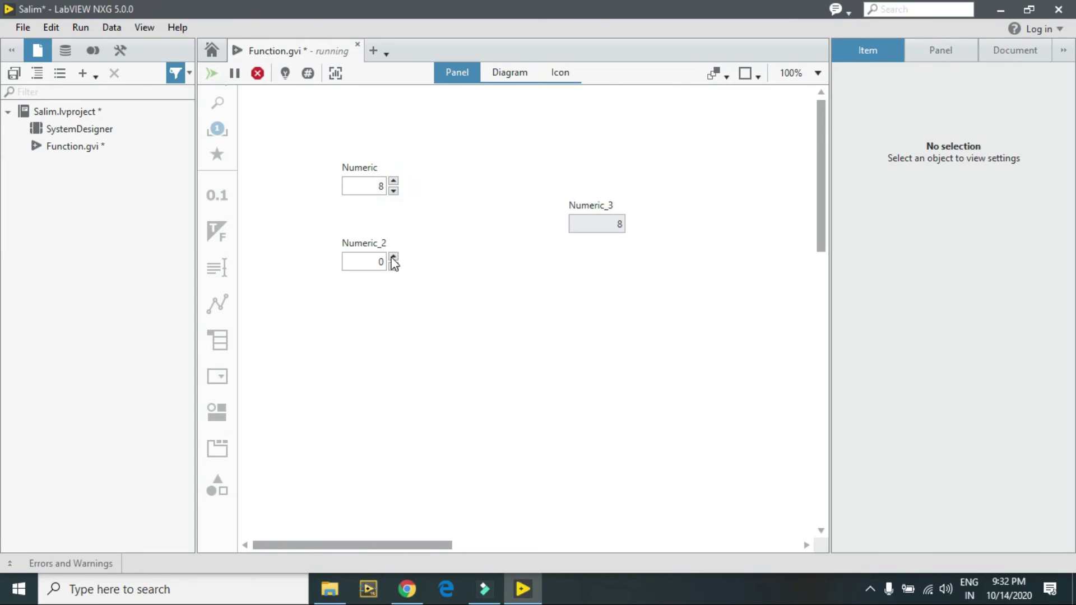
left_click(392, 258)
left_click(393, 257)
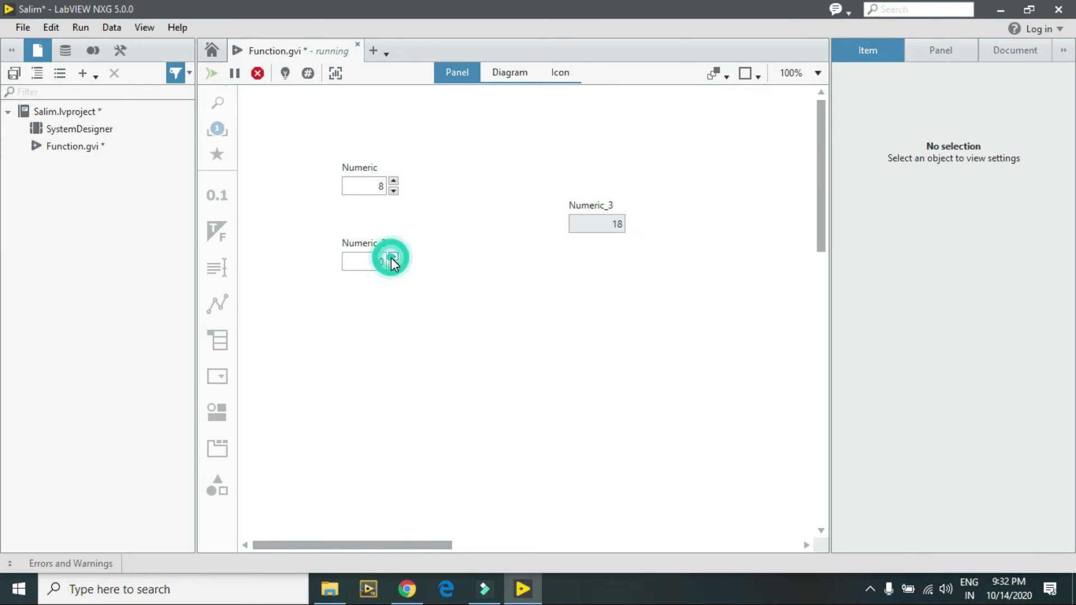
left_click(393, 257)
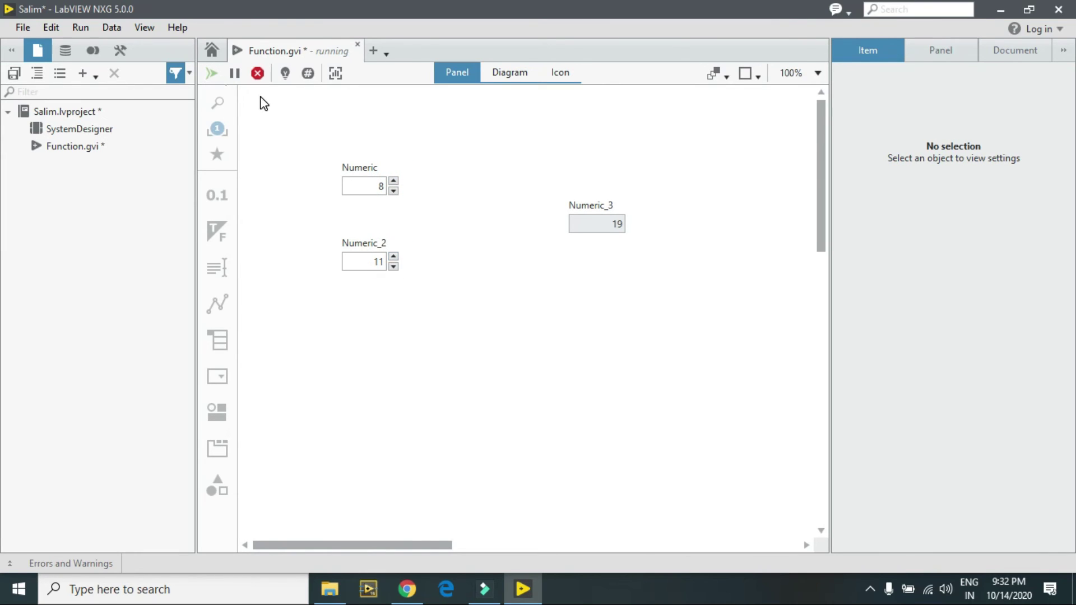